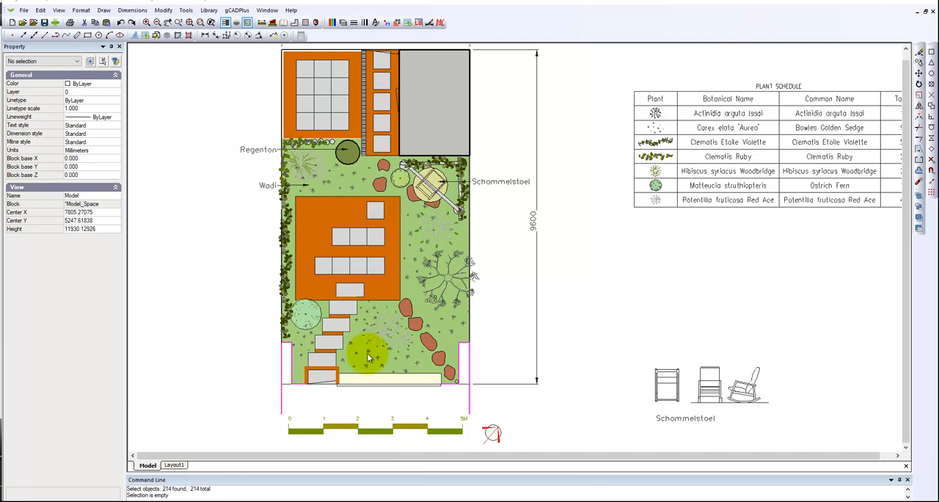
# Open the plant list for editing, review its plants and codes, and close it without changes.
pyautogui.click(235, 11)
pyautogui.moveTo(253, 20)
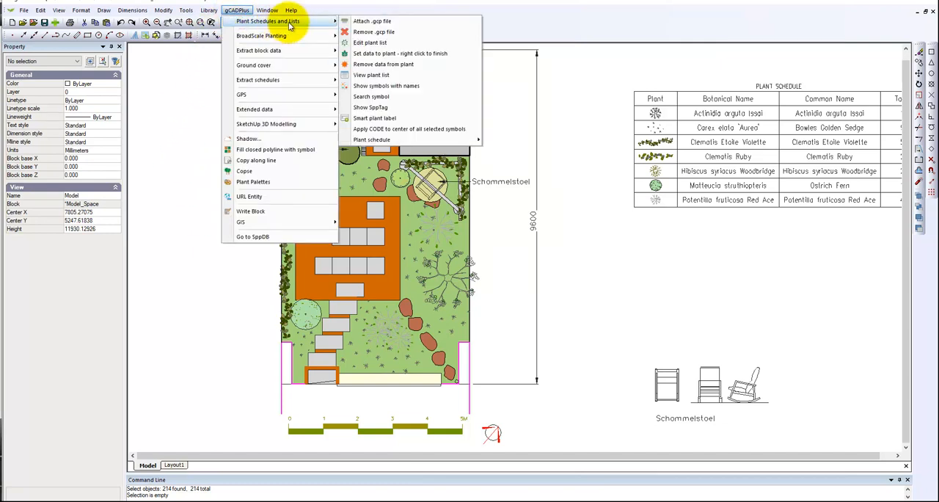
pyautogui.click(371, 43)
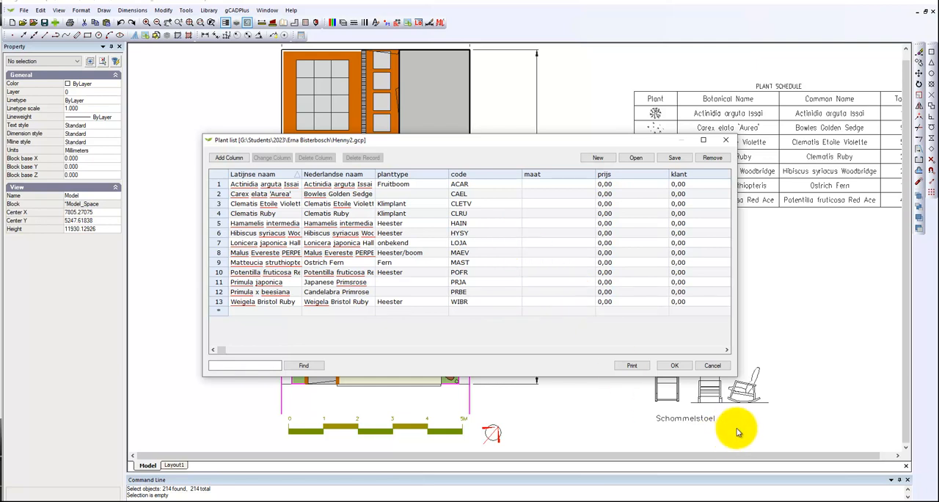
pyautogui.click(710, 368)
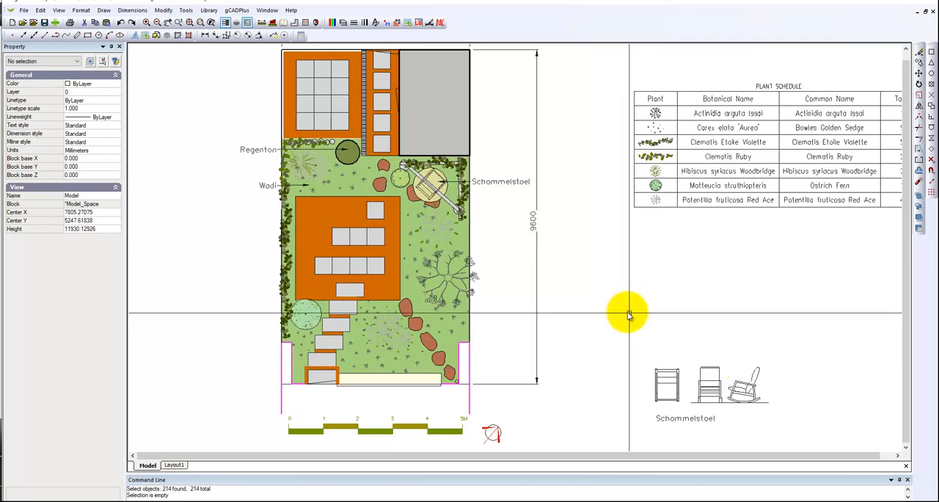
# Inspect the plant data attached to the large tree symbol and to the climbers below the grey building and beside Regenton.
pyautogui.click(446, 281)
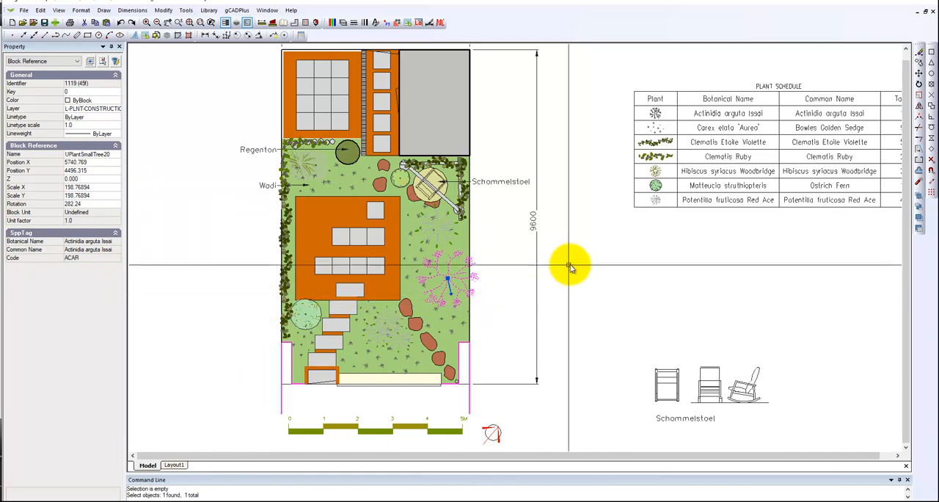
pyautogui.press('Escape')
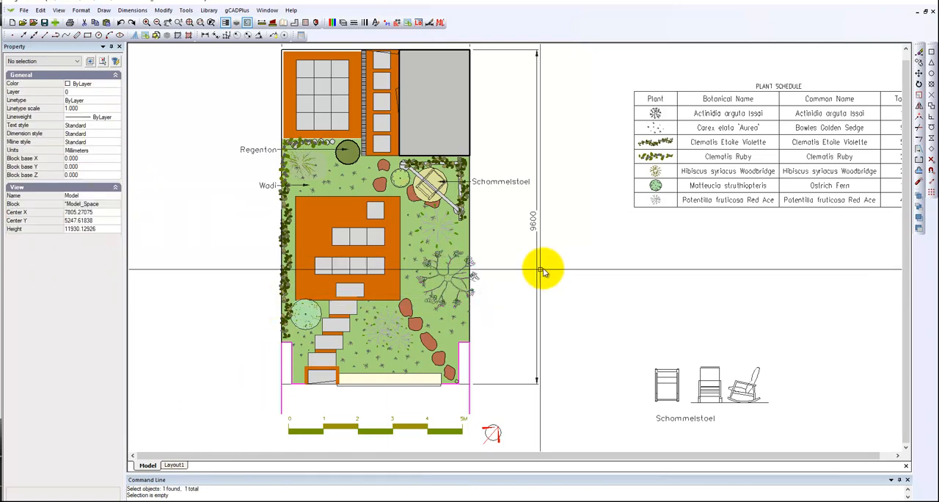
pyautogui.click(446, 160)
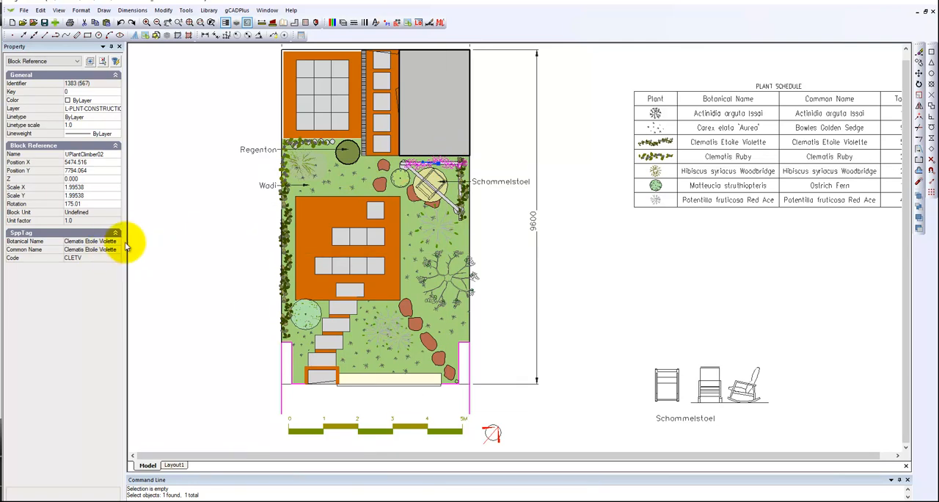
pyautogui.press('Escape')
pyautogui.click(287, 145)
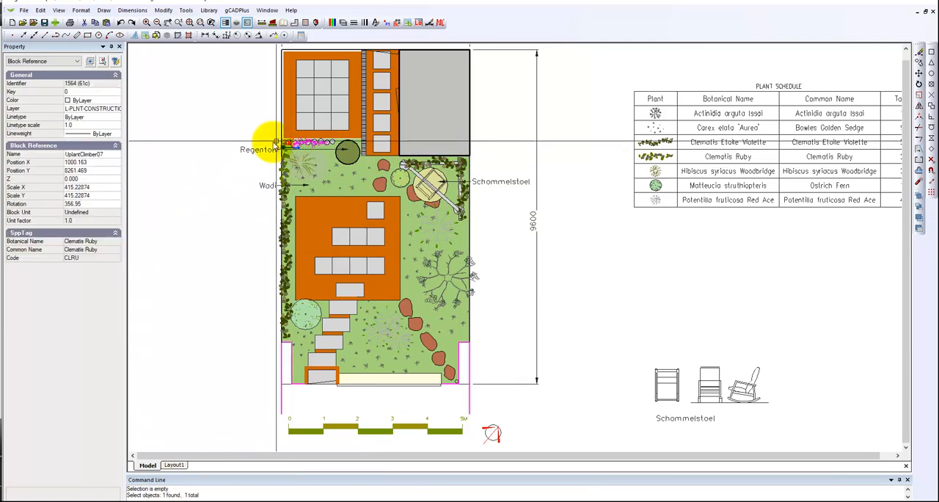
pyautogui.press('Escape')
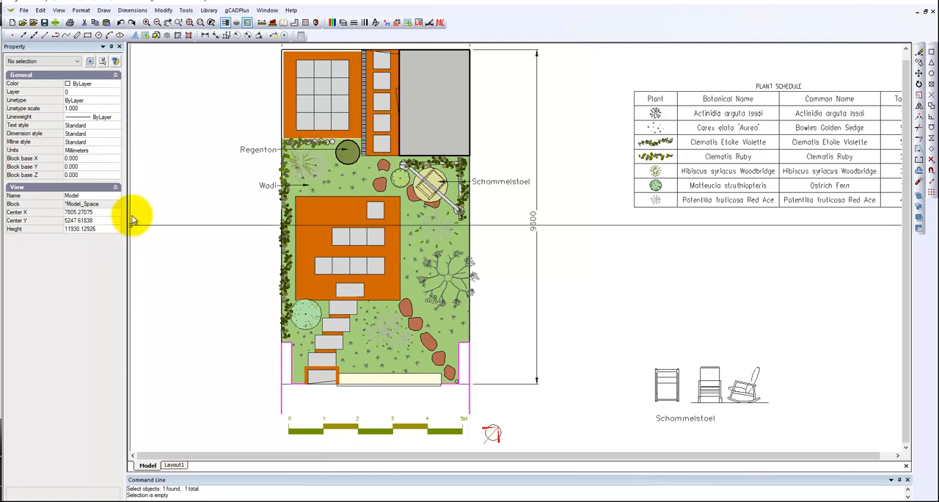
# Highlight all symbols in the garden plan that have plant names assigned.
pyautogui.click(227, 12)
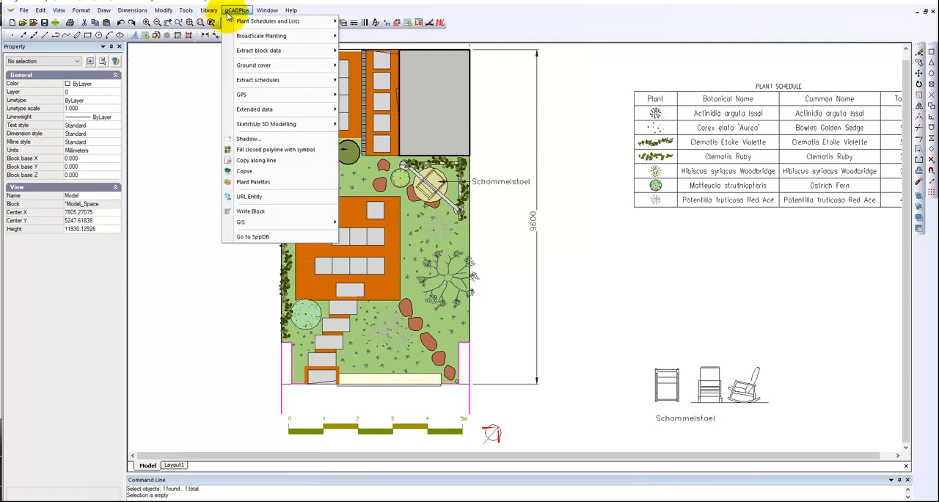
pyautogui.moveTo(262, 27)
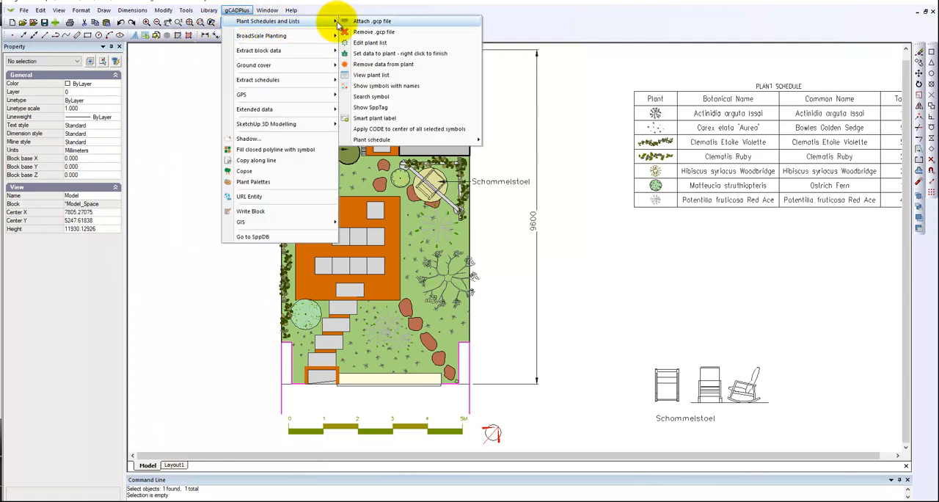
pyautogui.click(389, 86)
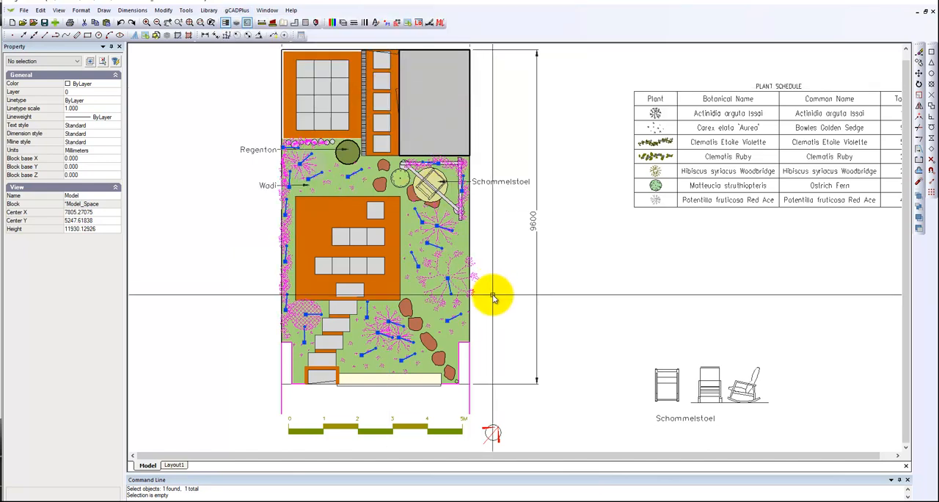
# Assign the Weigela Bristol Ruby plant data to the round green symbol beside the Schommelstoel circle.
pyautogui.scroll(3, 397, 180)
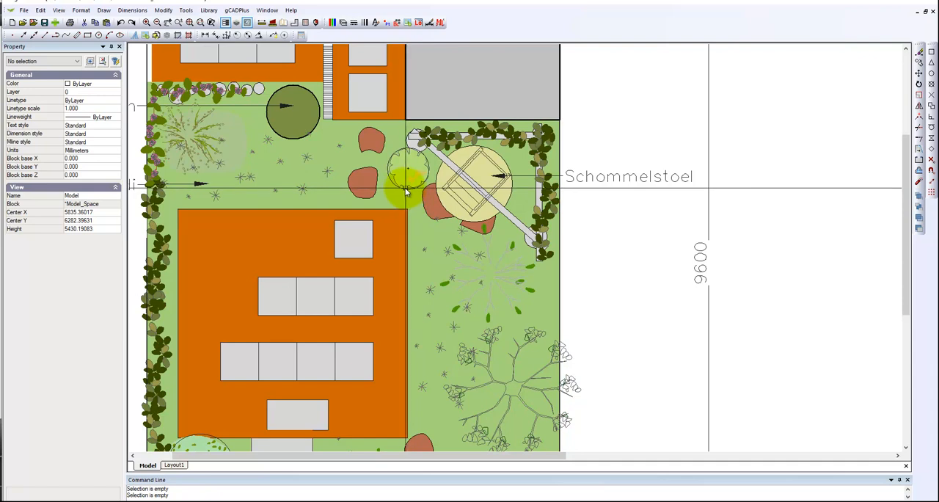
pyautogui.click(403, 187)
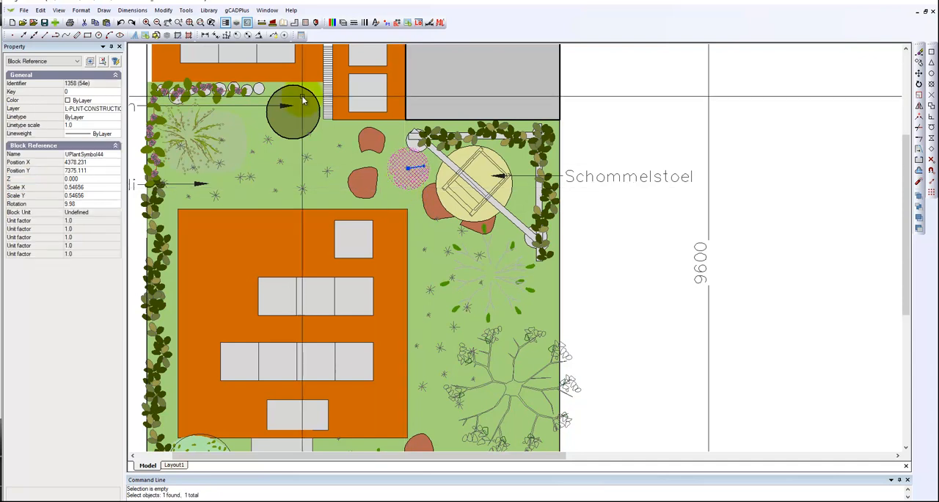
pyautogui.click(238, 11)
pyautogui.moveTo(333, 21)
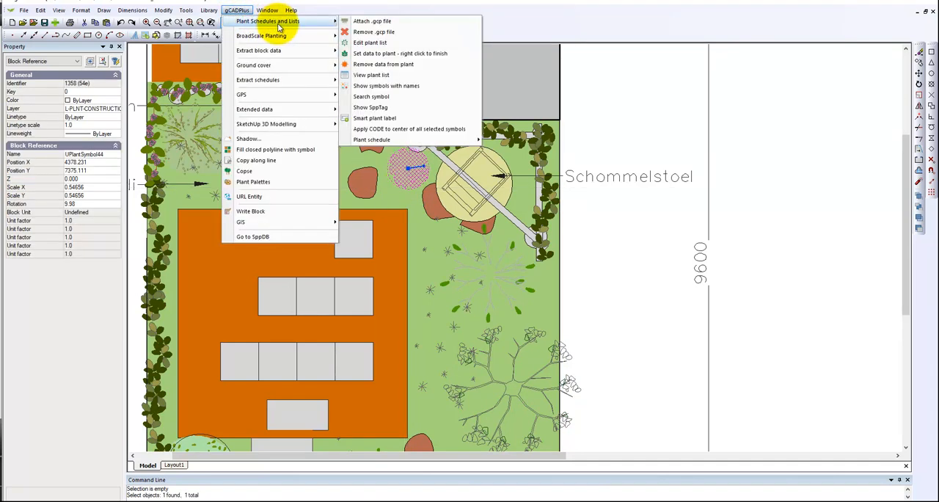
pyautogui.click(389, 53)
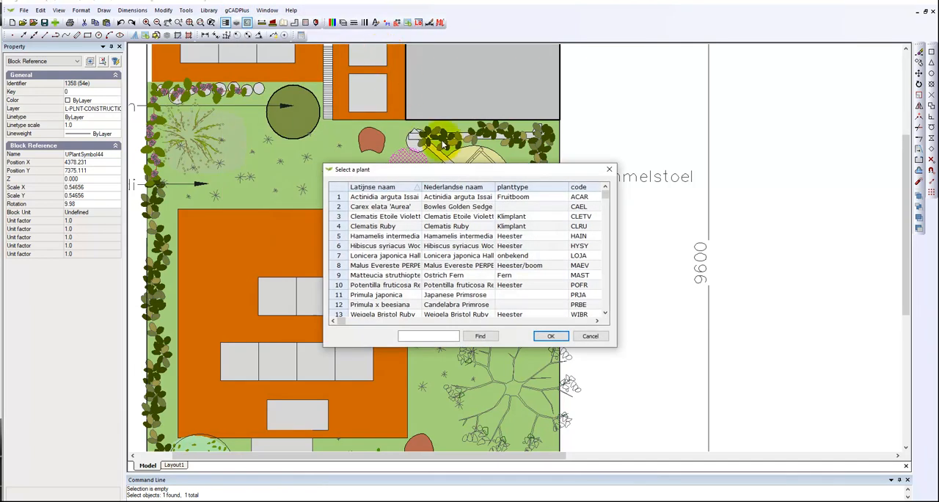
pyautogui.moveTo(612, 346); pyautogui.dragTo(709, 405)
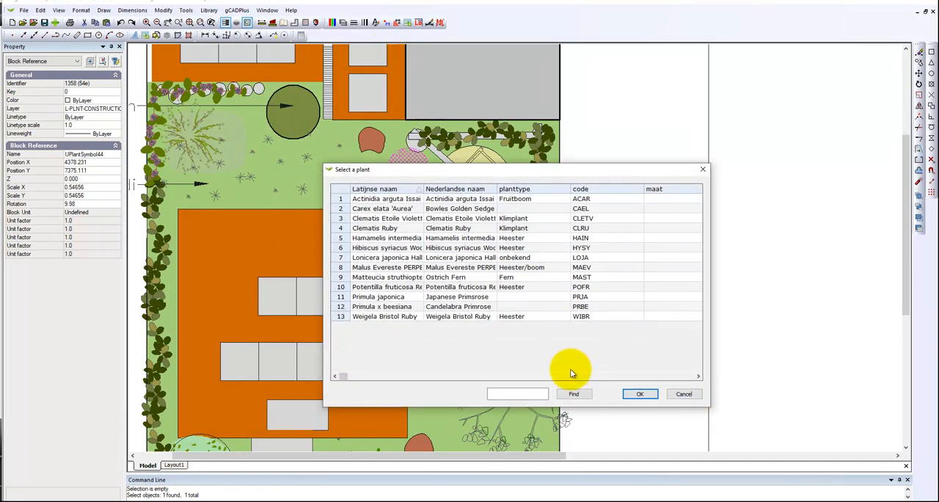
pyautogui.click(345, 317)
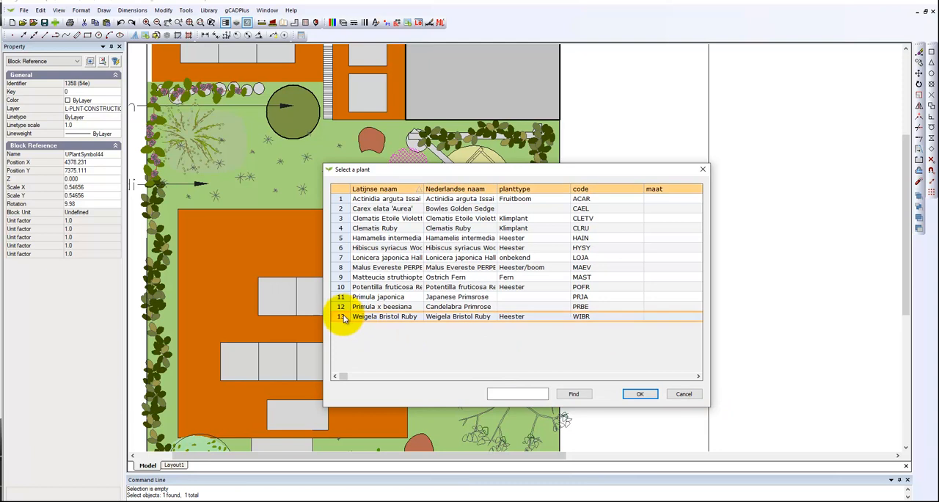
pyautogui.click(639, 394)
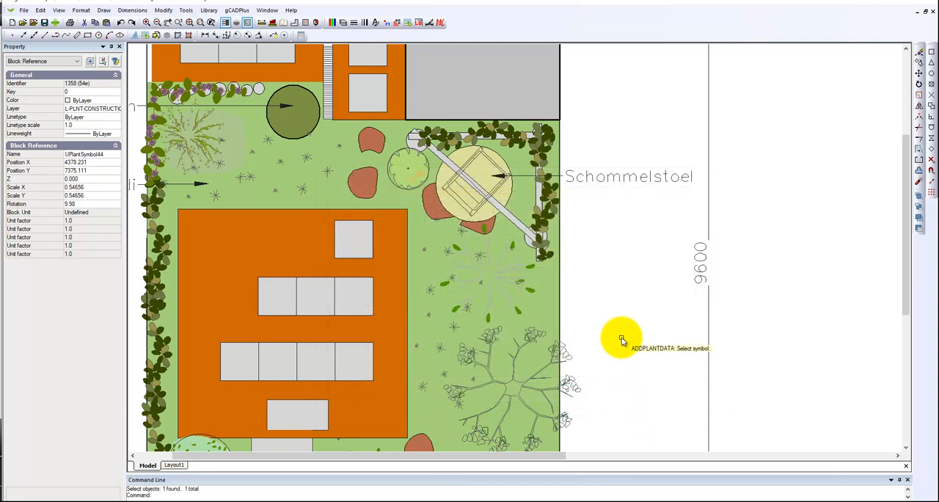
pyautogui.click(402, 183)
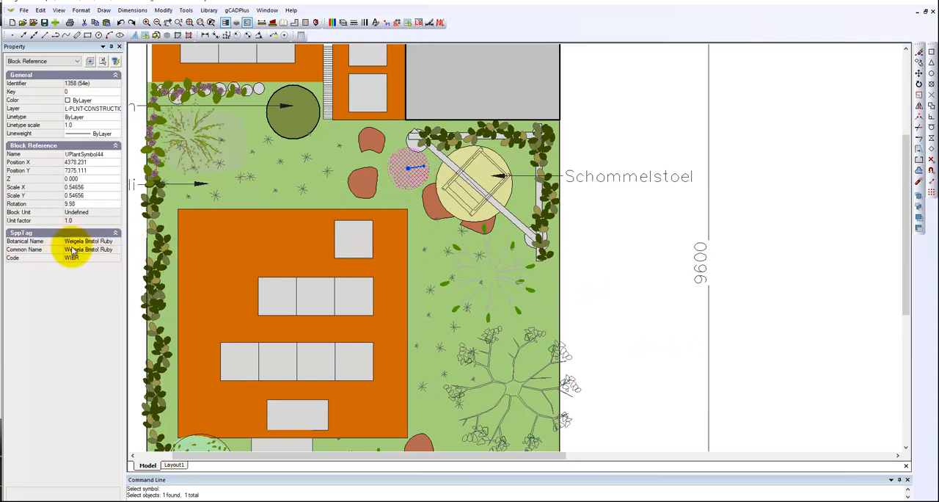
pyautogui.press('Escape')
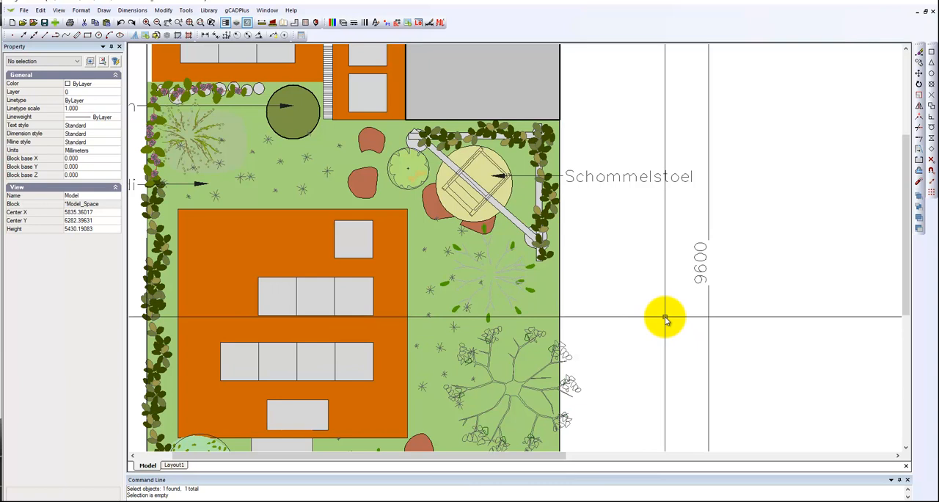
# Update the existing plant schedule beside the plan from the current plant data and check its rows.
pyautogui.scroll(-3, 633, 314)
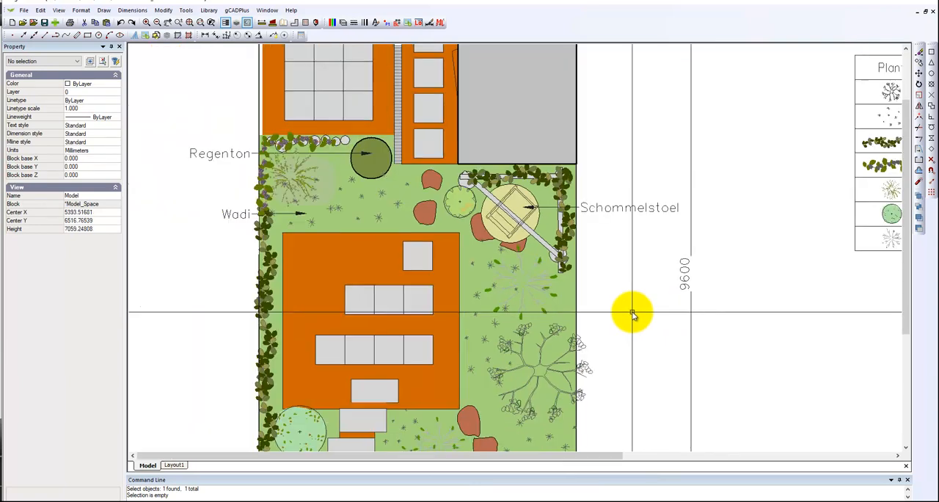
pyautogui.scroll(-1, 631, 312)
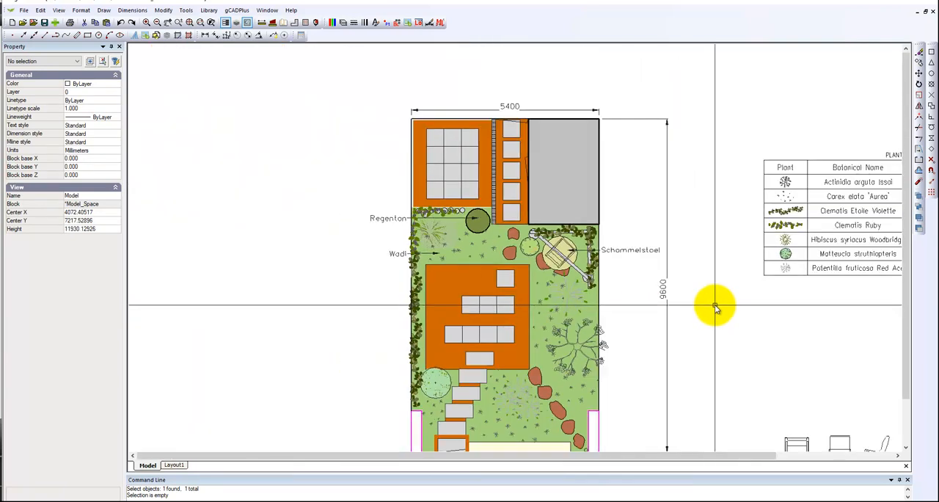
pyautogui.moveTo(692, 304); pyautogui.dragTo(405, 254, button='middle')
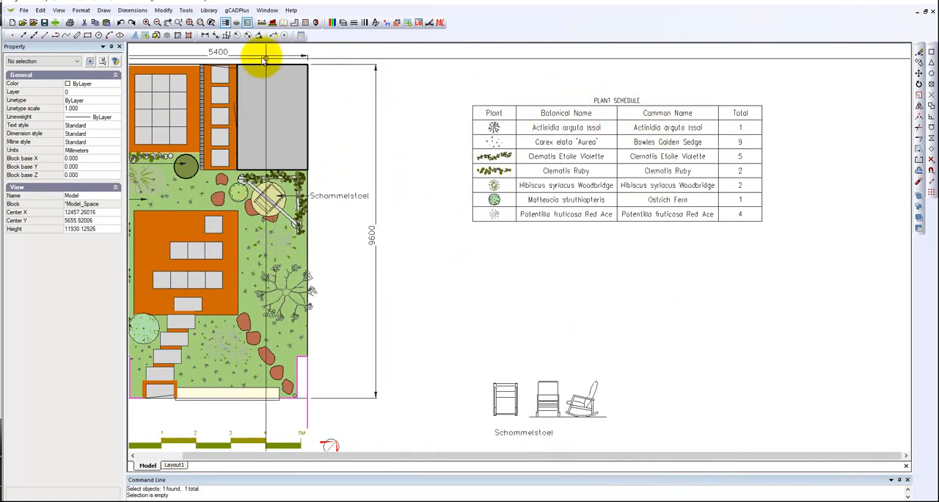
pyautogui.click(239, 11)
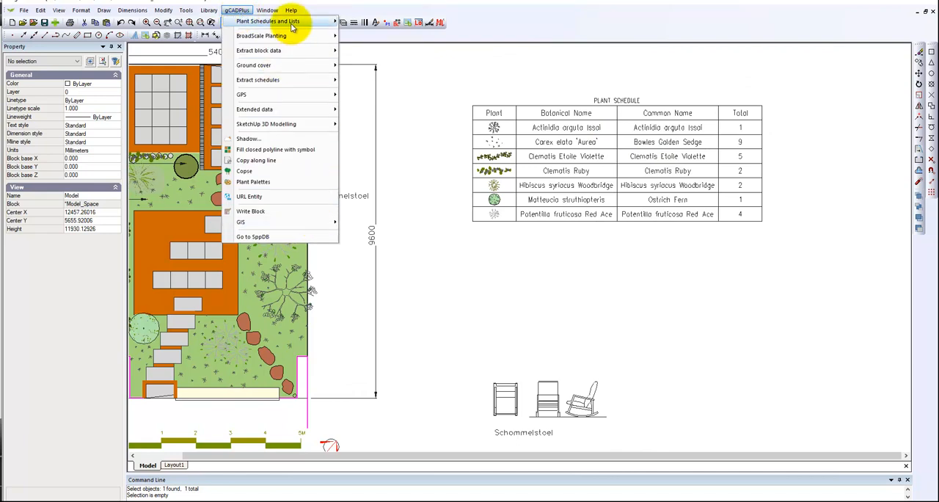
pyautogui.moveTo(327, 21)
pyautogui.moveTo(421, 141)
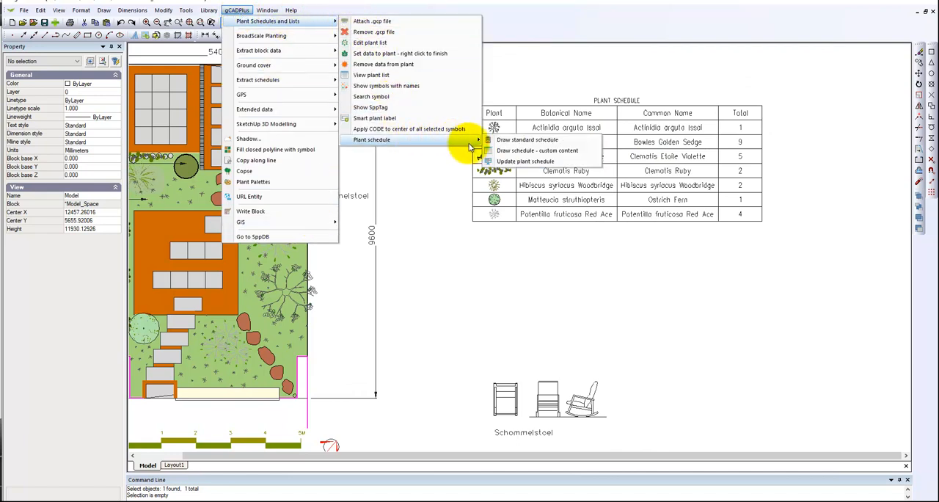
pyautogui.click(514, 167)
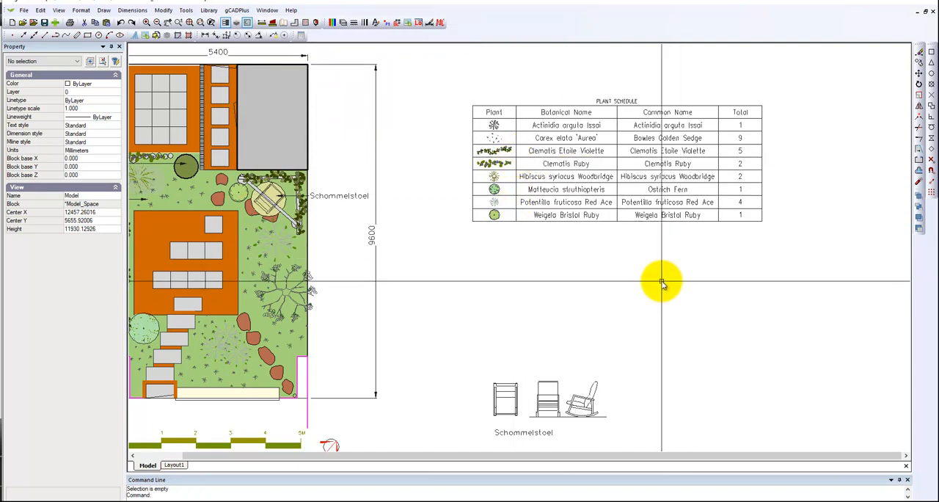
pyautogui.scroll(3, 541, 225)
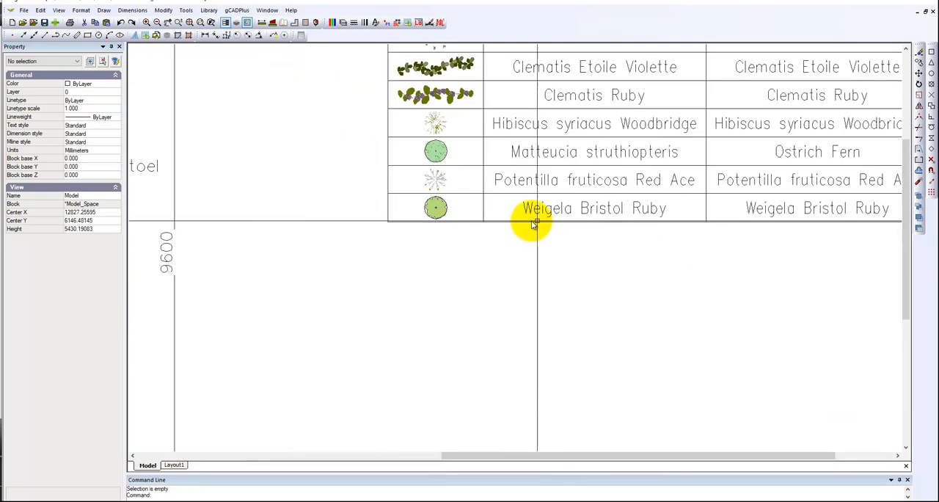
pyautogui.scroll(-3, 614, 230)
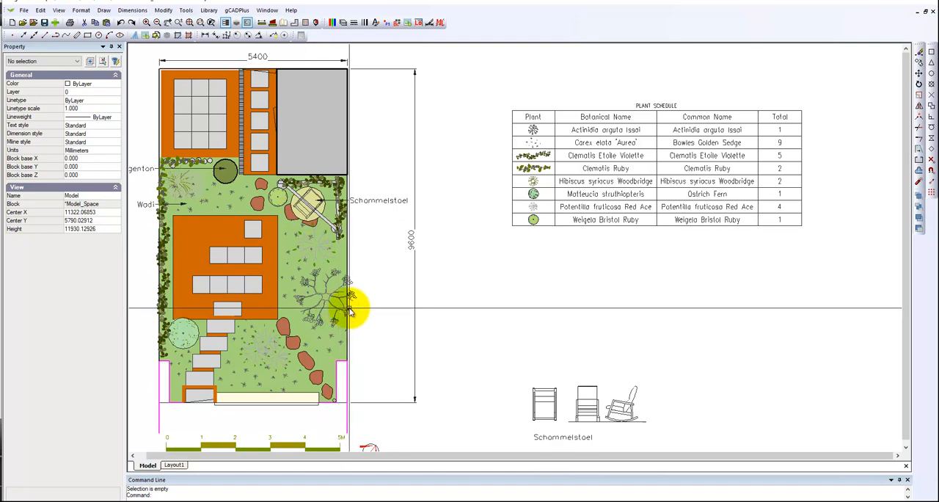
pyautogui.scroll(-2, 352, 303)
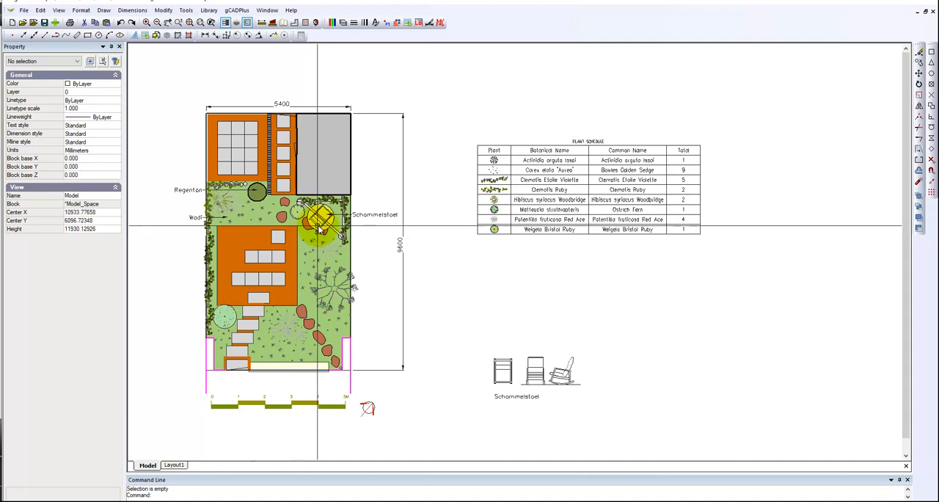
pyautogui.scroll(3, 318, 220)
pyautogui.scroll(-1, 314, 213)
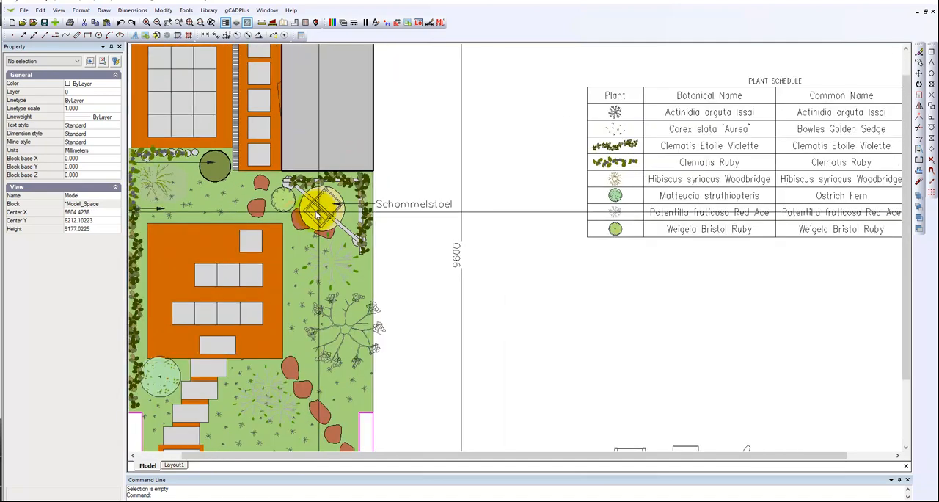
pyautogui.scroll(-1, 321, 213)
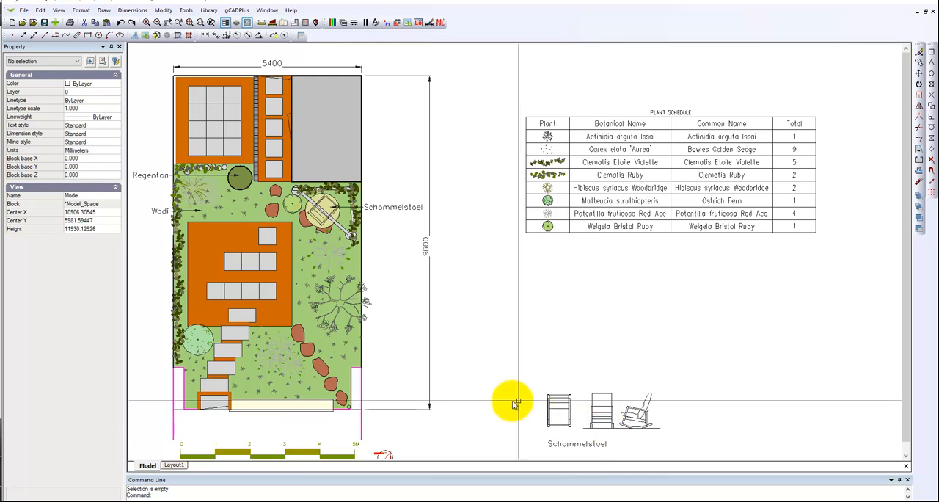
pyautogui.scroll(-1, 470, 383)
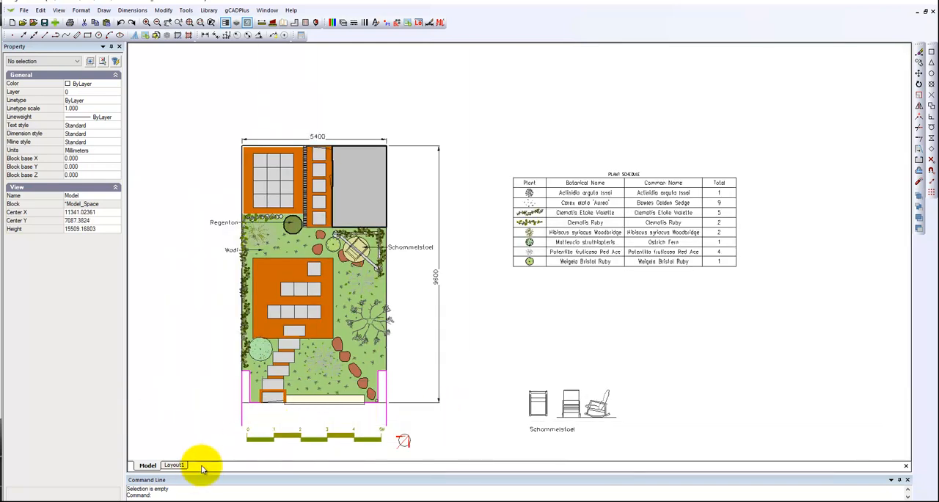
# Open Layout1 and inspect the view scale and fixed scale properties of the garden plan viewport.
pyautogui.click(174, 466)
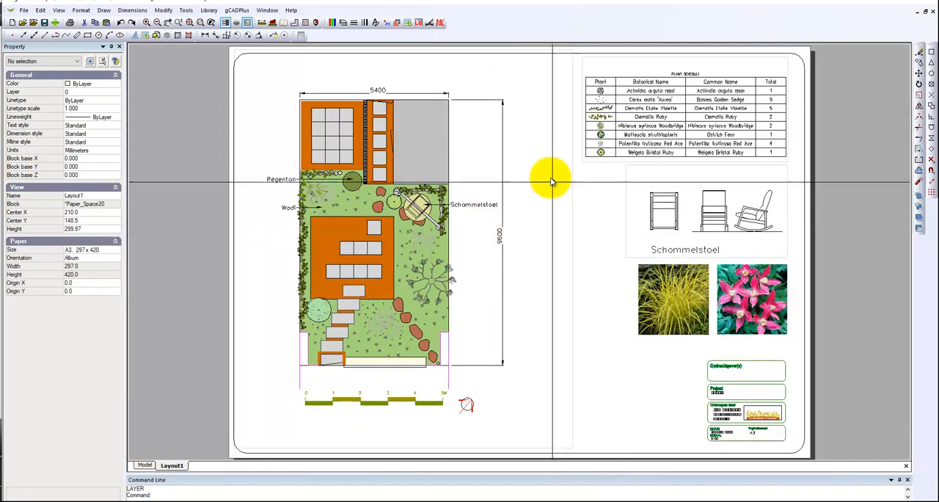
pyautogui.click(573, 310)
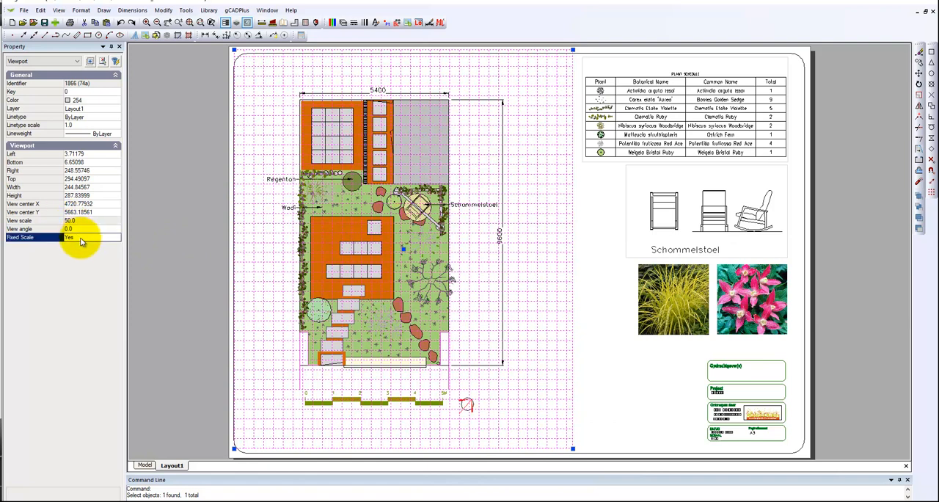
pyautogui.press('Escape')
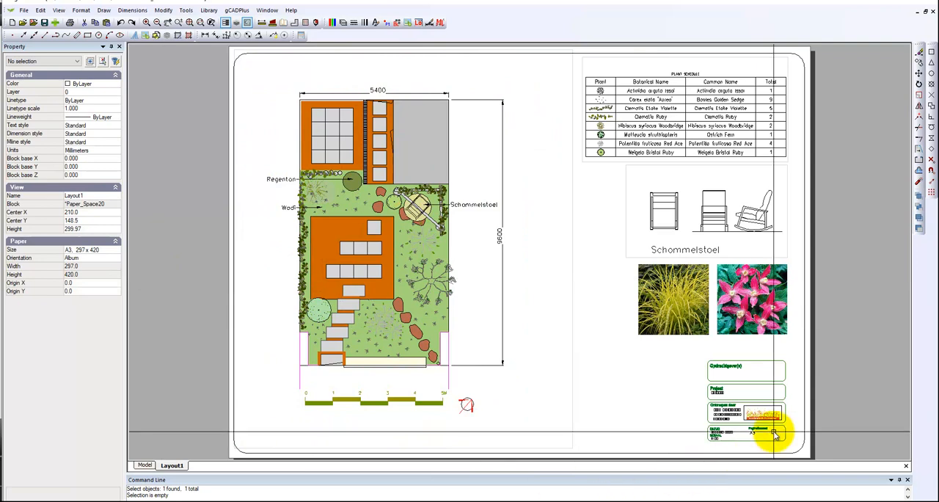
# Check the project, date, scale and page format entries in the sheet's title block.
pyautogui.scroll(3, 764, 433)
pyautogui.scroll(1, 764, 431)
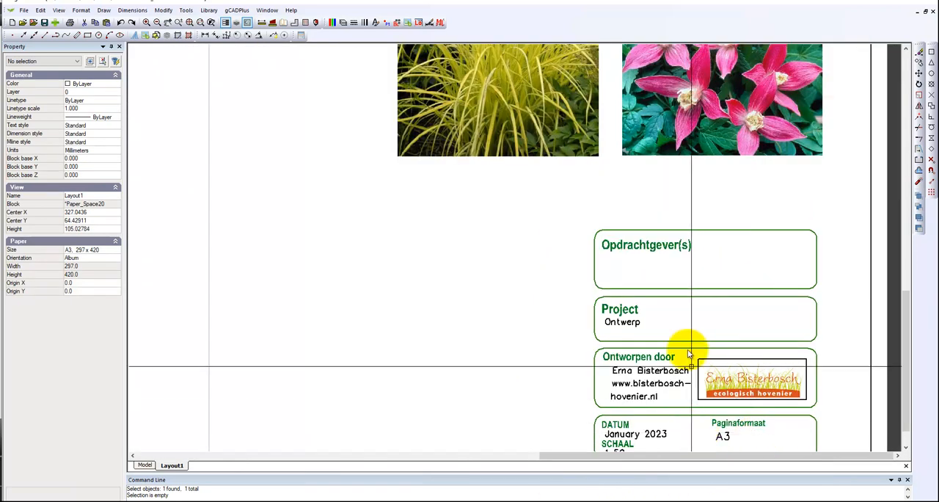
pyautogui.moveTo(698, 401); pyautogui.dragTo(685, 332, button='middle')
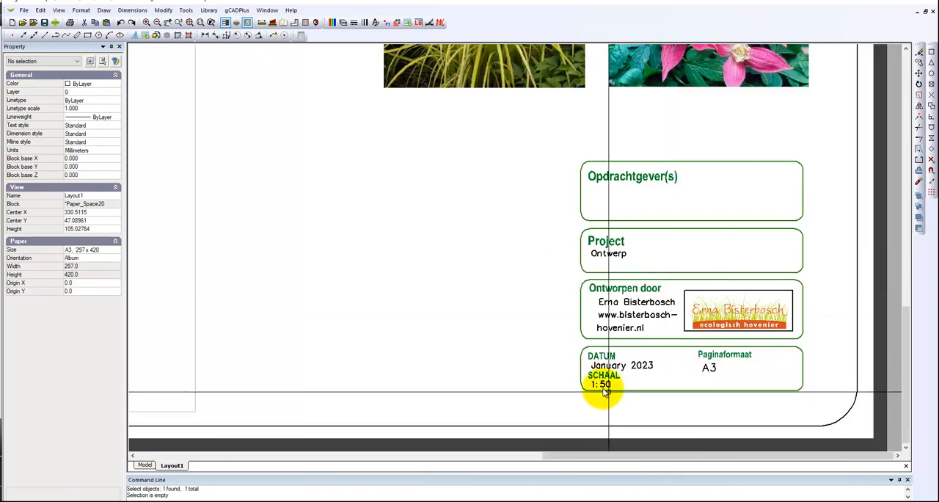
pyautogui.scroll(-4, 584, 392)
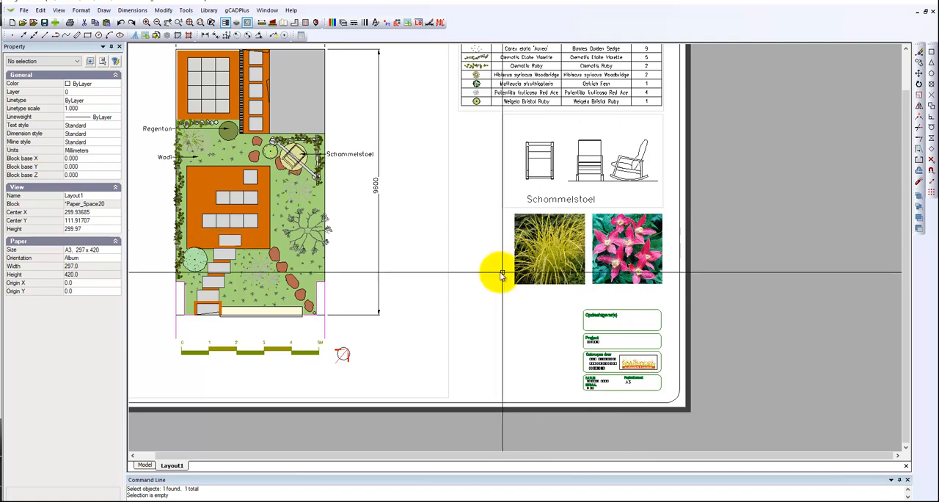
# Inspect the properties of the plant schedule viewport and of the Schommelstoel drawing viewport.
pyautogui.moveTo(476, 212); pyautogui.dragTo(486, 308, button='middle')
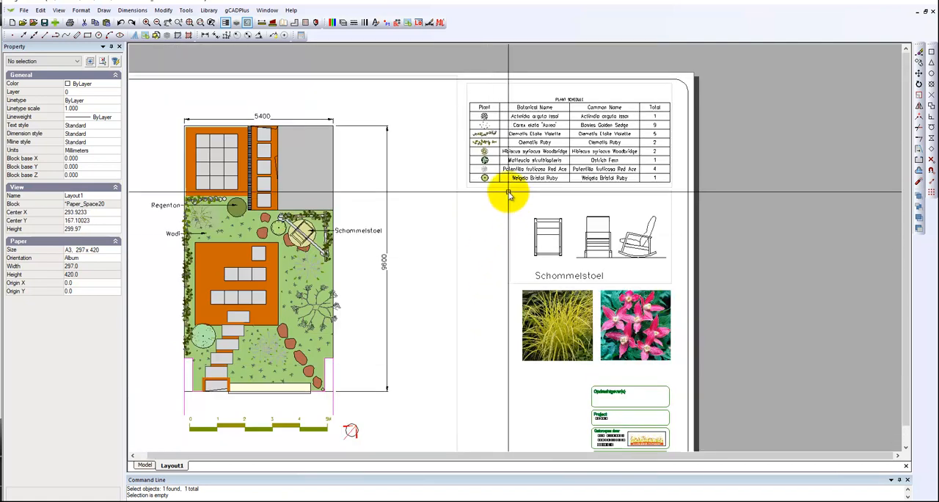
pyautogui.click(673, 90)
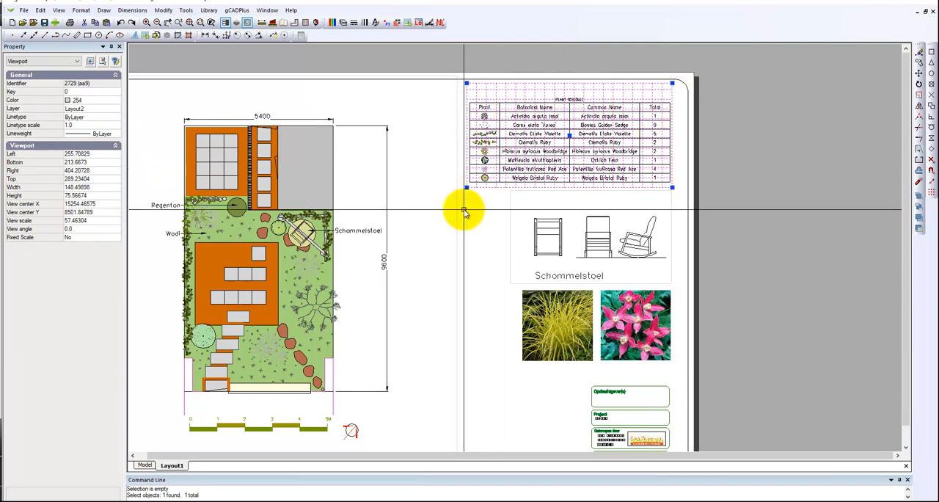
pyautogui.press('Escape')
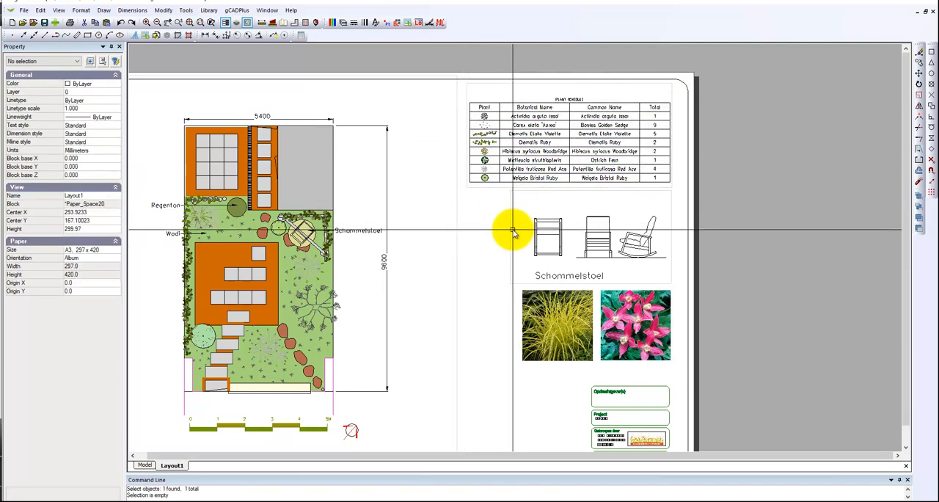
pyautogui.click(513, 232)
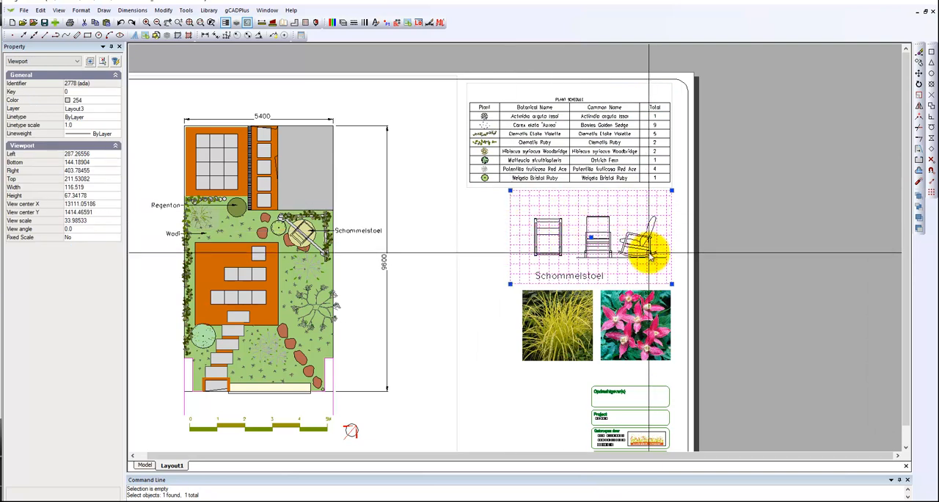
pyautogui.press('Escape')
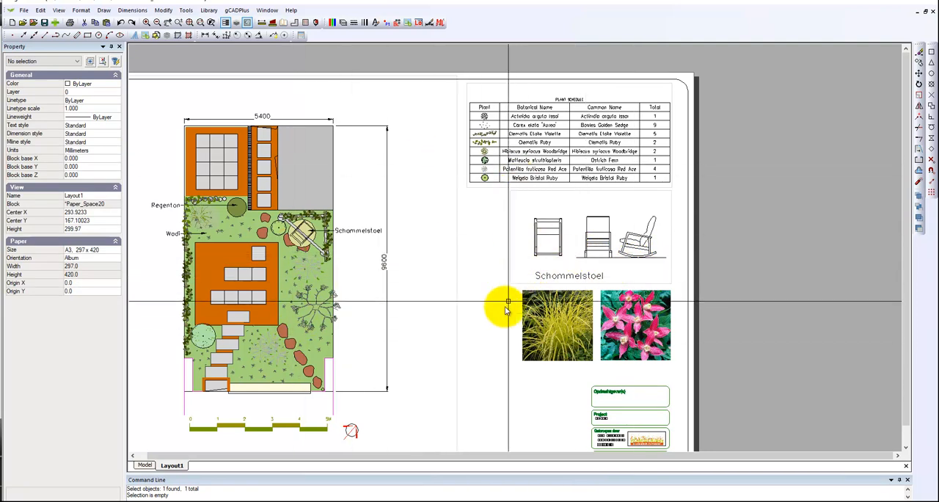
# Add a new viewport of about 89 by 79 mm in the empty area beside the layout sheet.
pyautogui.rightClick(172, 466)
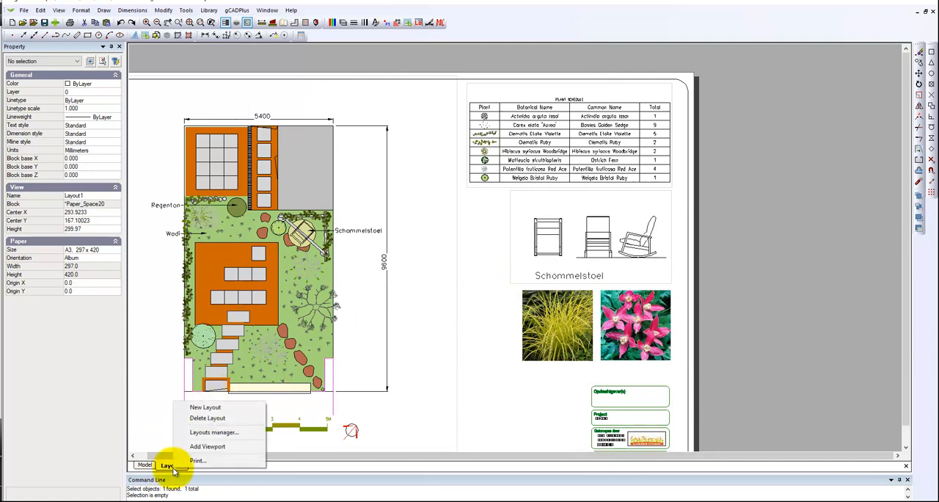
pyautogui.click(227, 453)
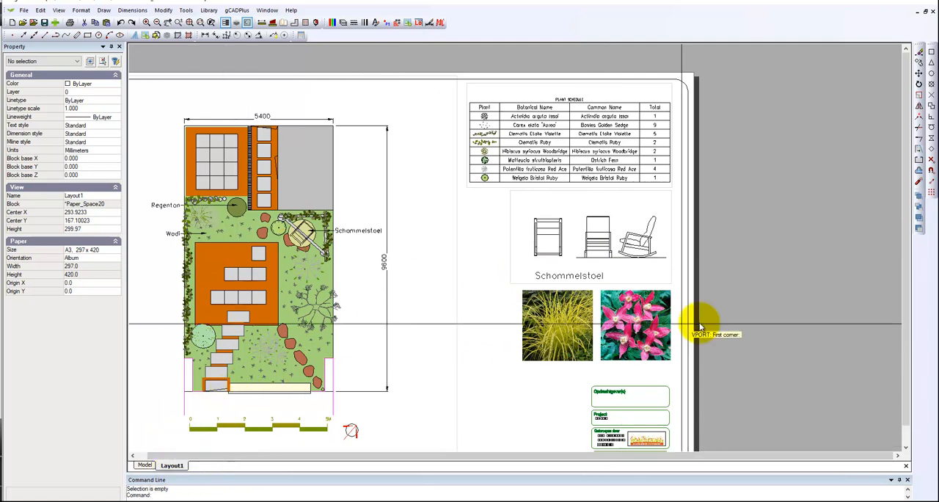
pyautogui.click(873, 157)
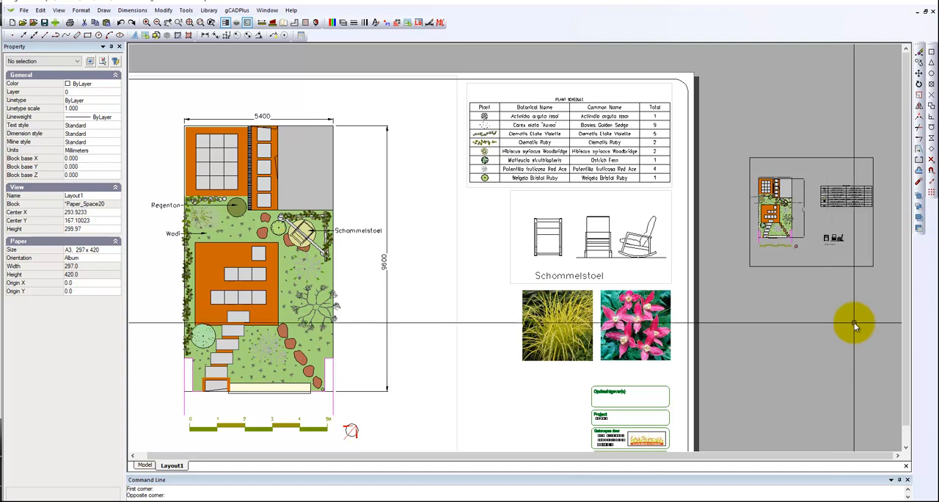
# Shrink the new viewport's view frame, centre it on the Schommelstoel corner of the garden plan, and display it on the layout.
pyautogui.doubleClick(857, 256)
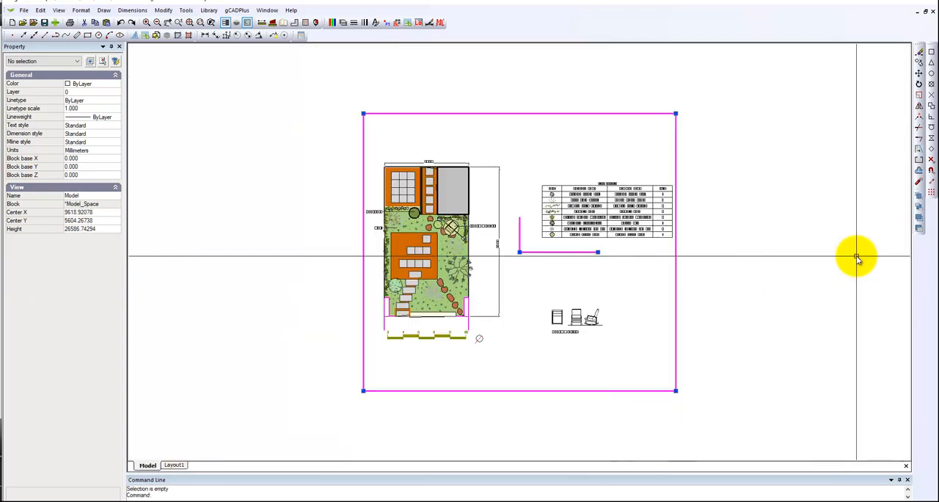
pyautogui.click(675, 114)
pyautogui.click(516, 214)
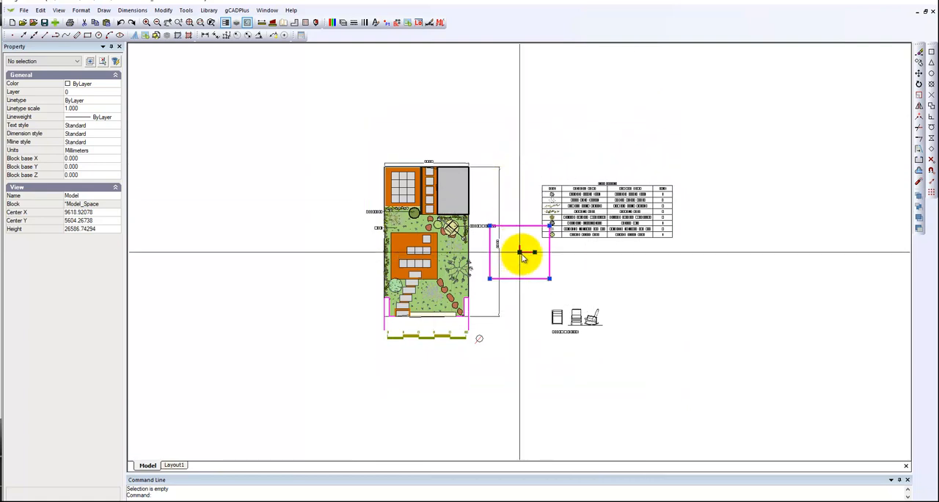
pyautogui.click(523, 256)
pyautogui.click(446, 226)
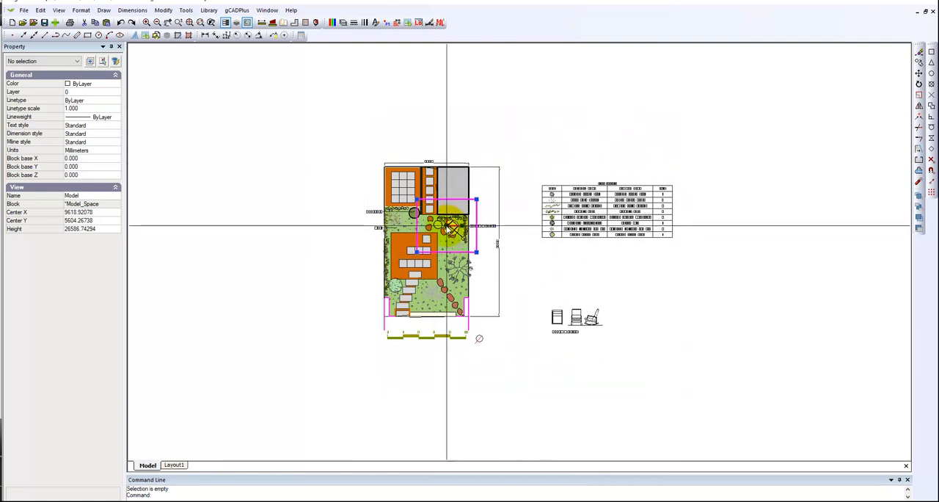
pyautogui.rightClick(483, 217)
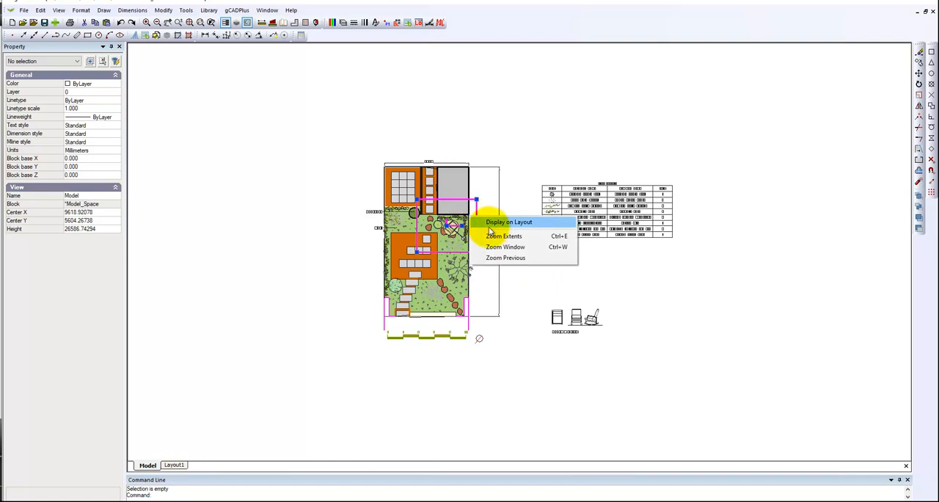
pyautogui.click(495, 229)
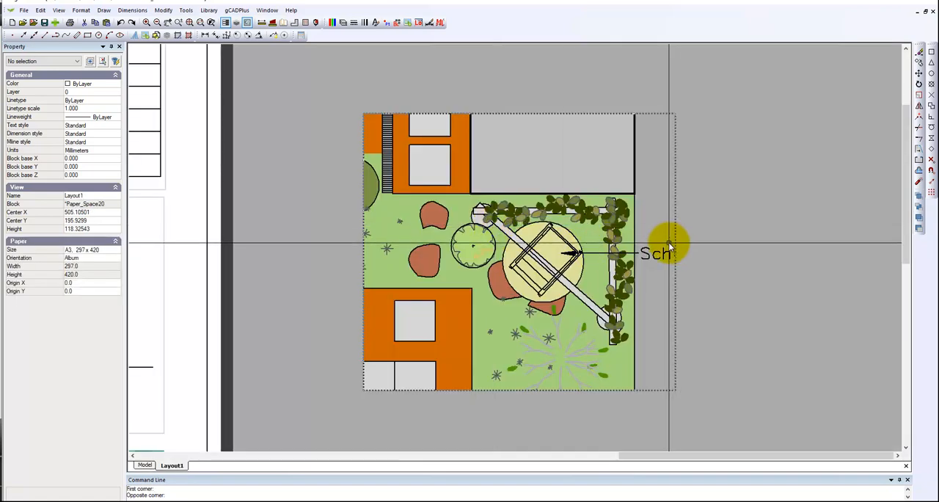
# Set the border color of the new viewport beside the sheet to 254.
pyautogui.scroll(-4, 754, 312)
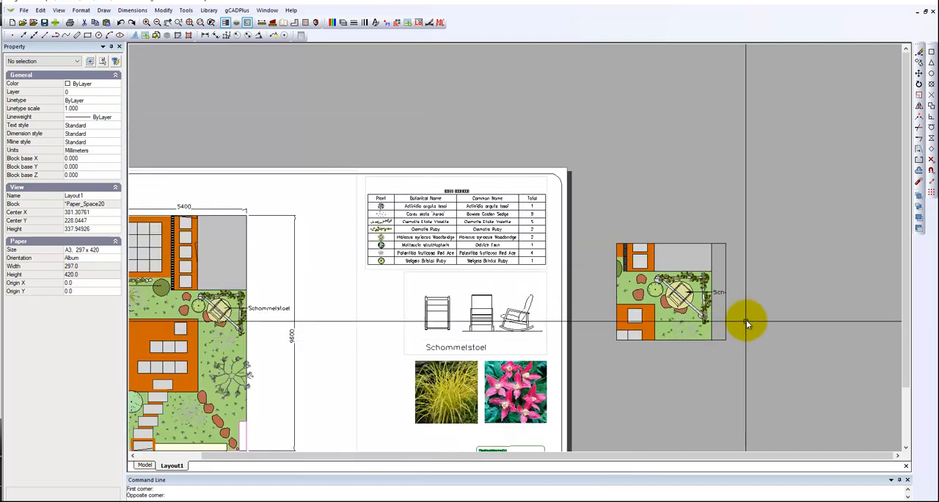
pyautogui.click(727, 328)
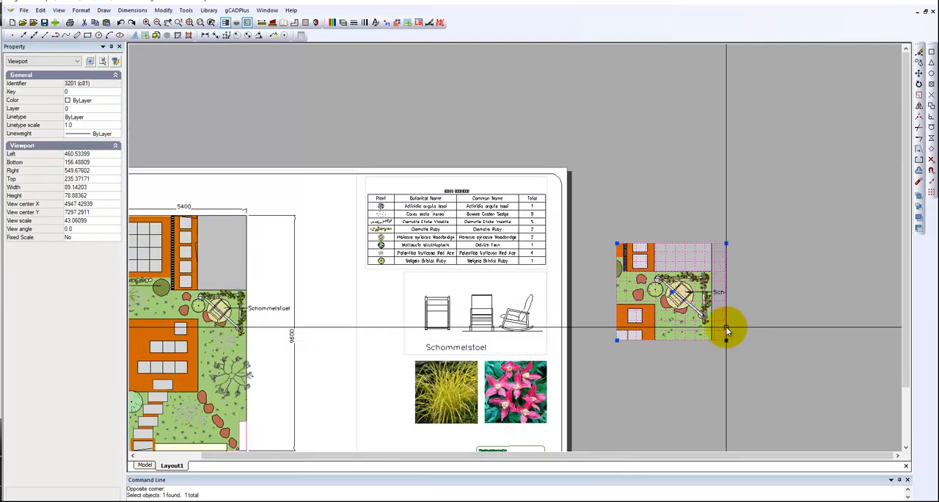
pyautogui.click(112, 100)
pyautogui.click(116, 101)
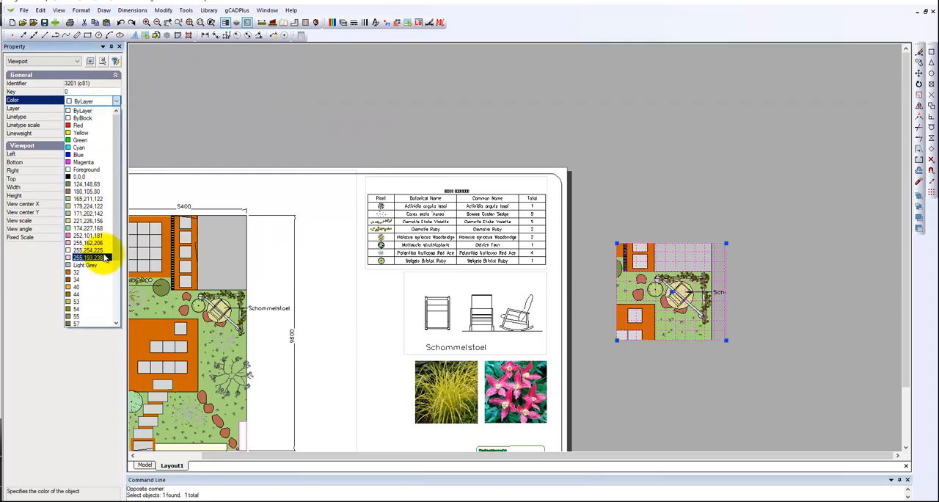
pyautogui.scroll(-4, 105, 298)
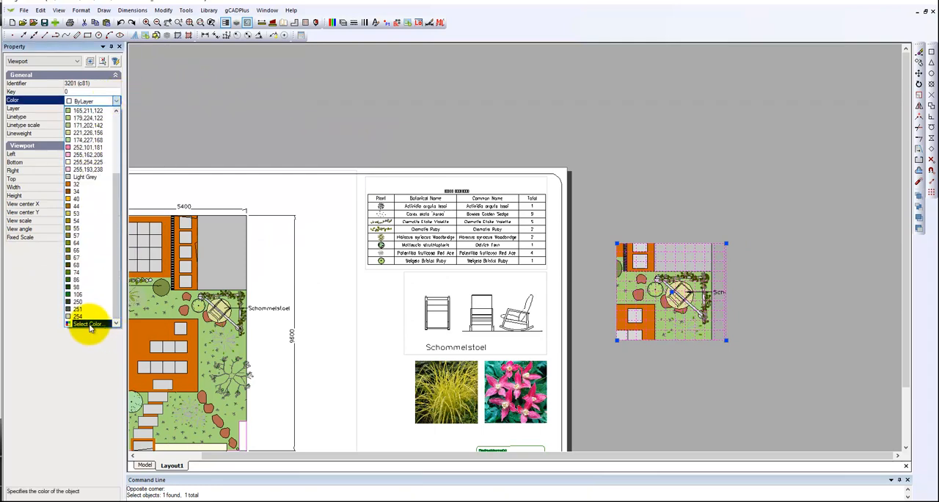
pyautogui.click(82, 319)
pyautogui.press('Escape')
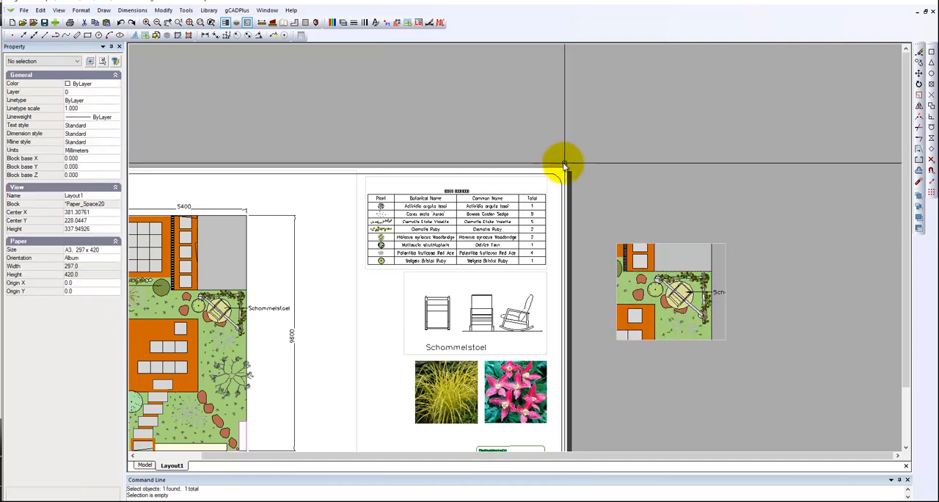
# Inspect the properties of the rounded rectangle that frames the layout sheet, including its lineweight and corner radius.
pyautogui.moveTo(677, 338); pyautogui.dragTo(699, 270, button='middle')
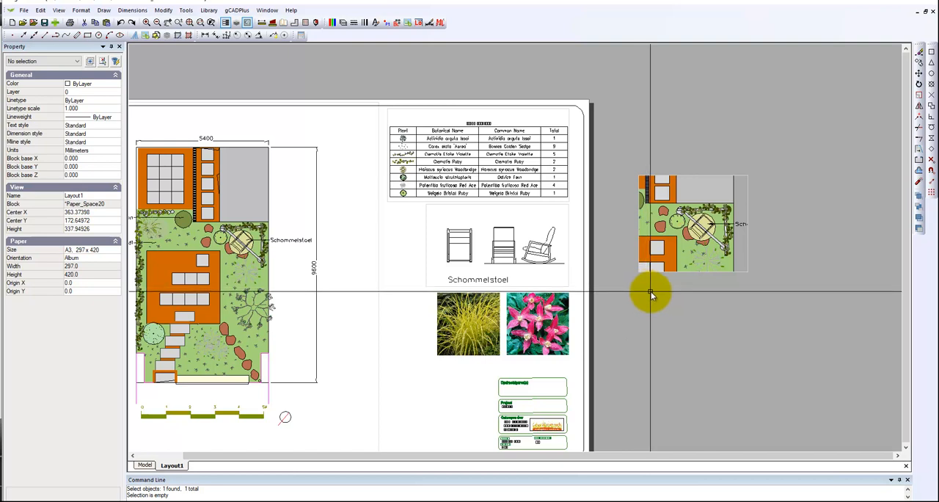
pyautogui.scroll(-3, 650, 291)
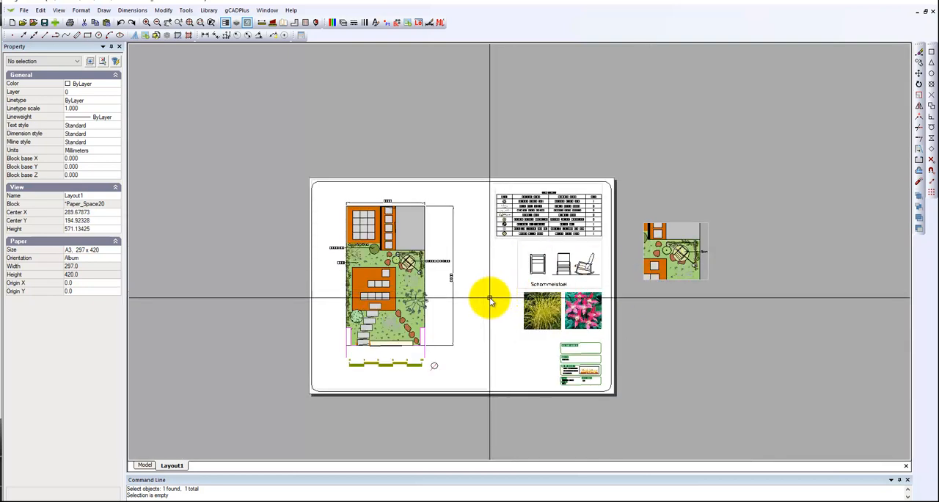
pyautogui.scroll(2, 347, 197)
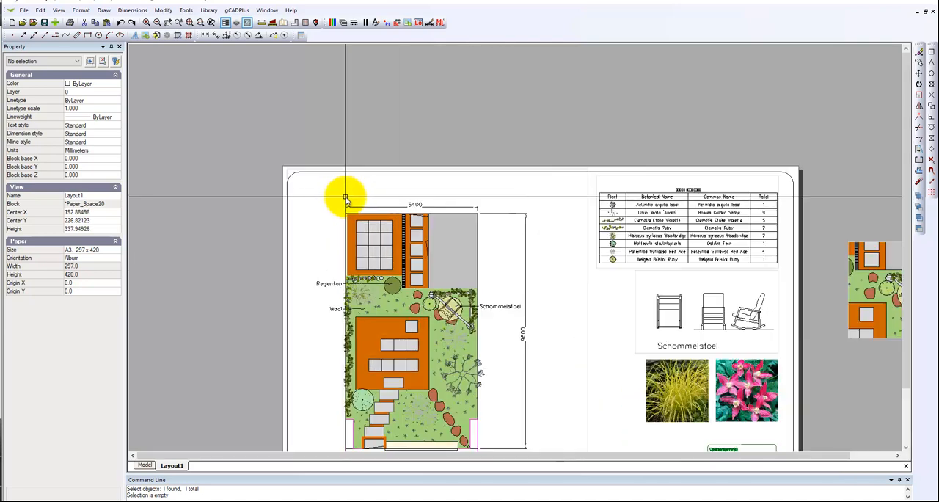
pyautogui.click(297, 173)
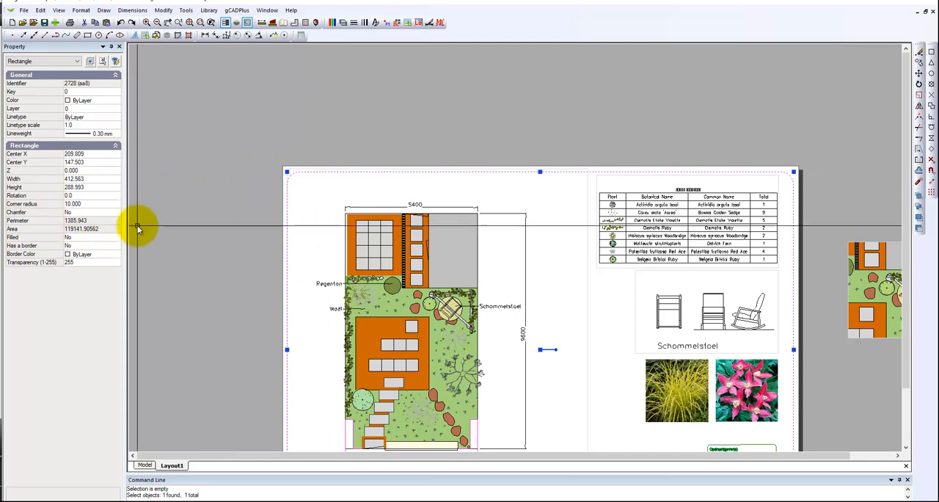
pyautogui.press('Escape')
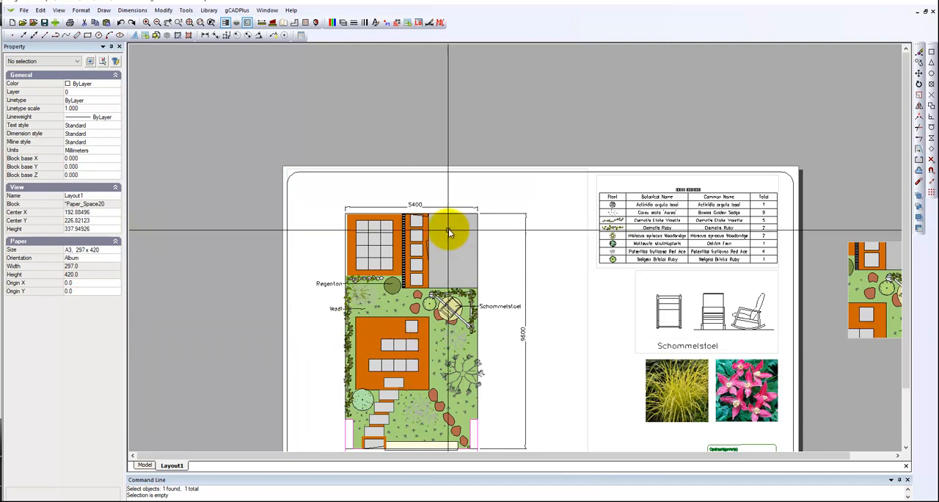
pyautogui.click(430, 172)
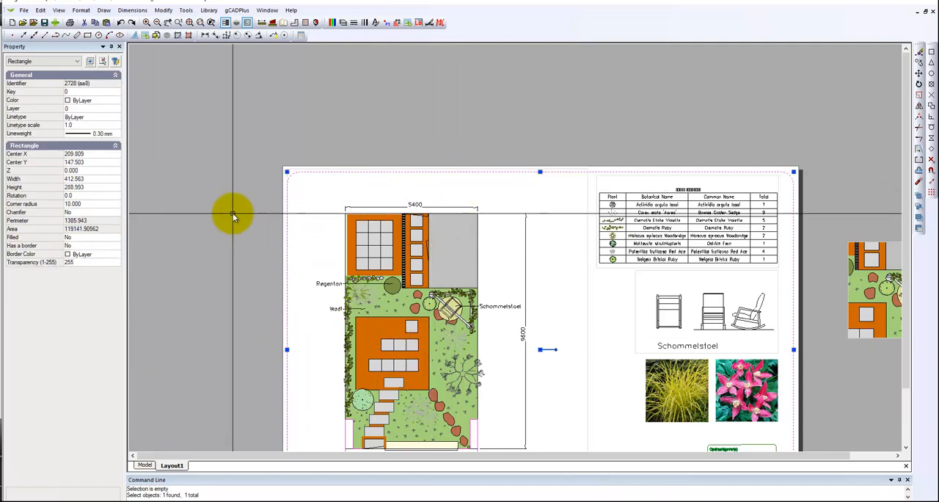
pyautogui.press('Escape')
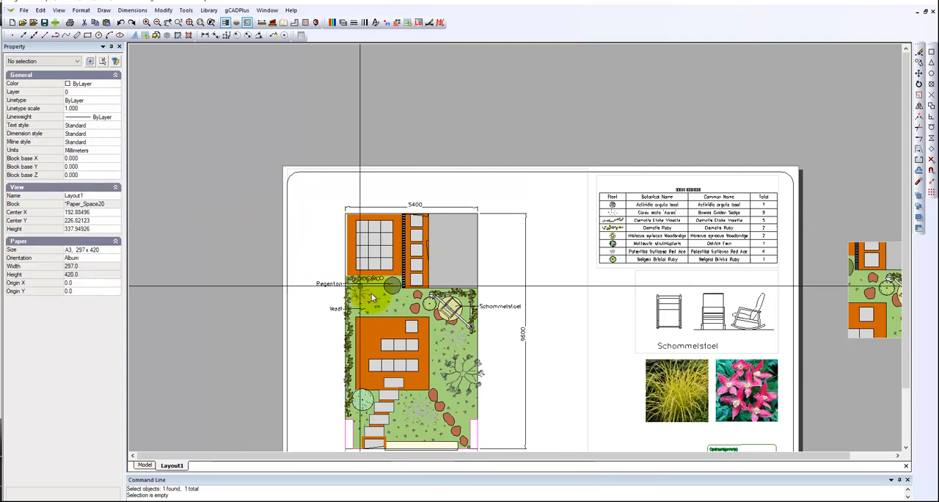
# Set the border color of the garden plan, plant schedule and Schommelstoel viewports to index color 255.
pyautogui.moveTo(444, 326); pyautogui.dragTo(431, 218, button='middle')
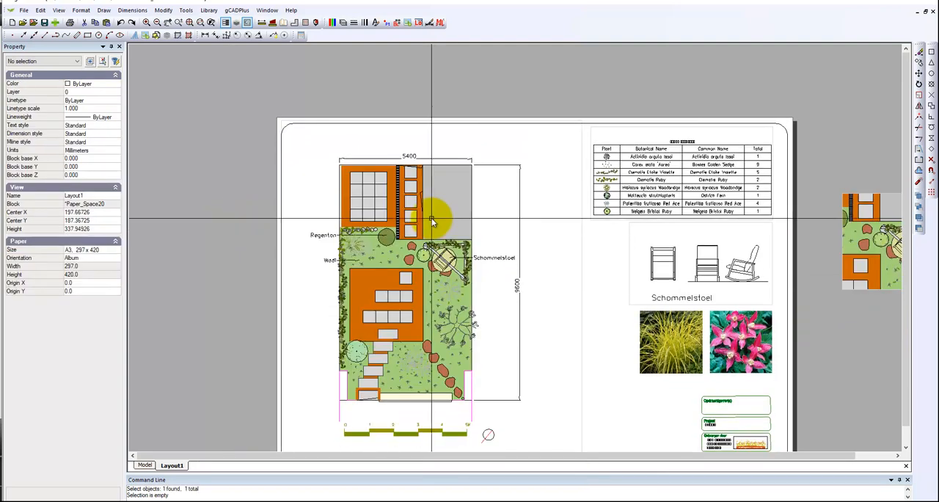
pyautogui.moveTo(526, 298); pyautogui.dragTo(519, 273, button='middle')
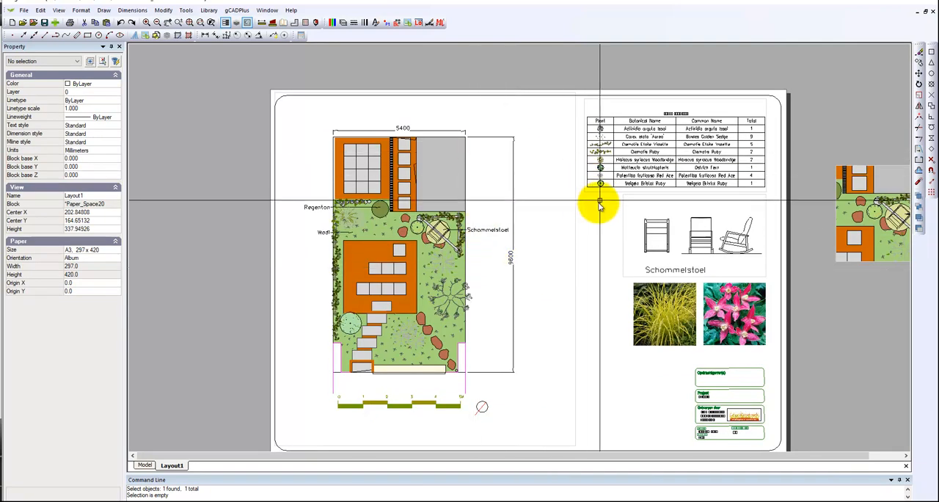
pyautogui.click(576, 214)
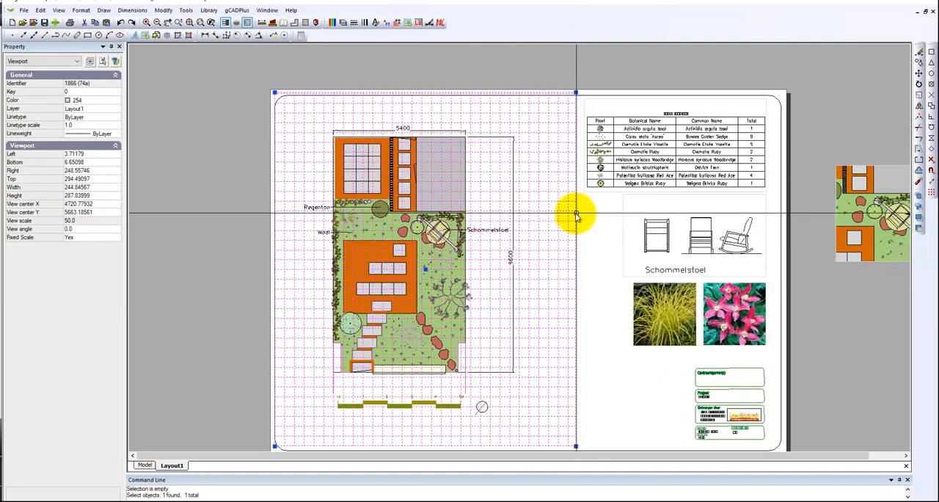
pyautogui.click(623, 213)
pyautogui.click(770, 107)
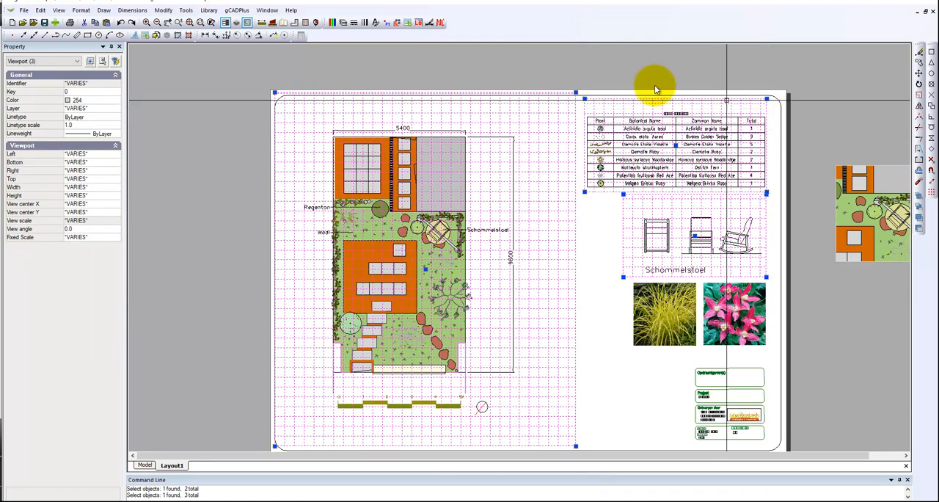
pyautogui.click(116, 99)
pyautogui.click(116, 101)
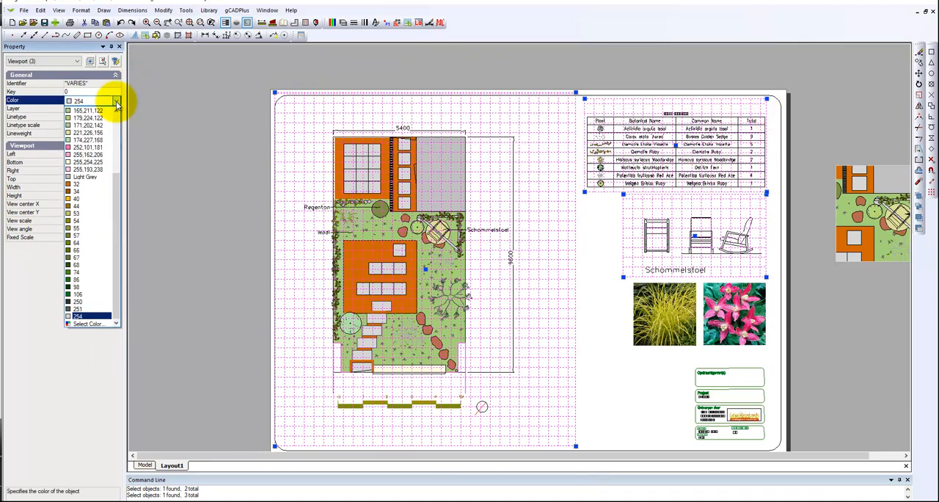
pyautogui.click(94, 323)
pyautogui.click(439, 295)
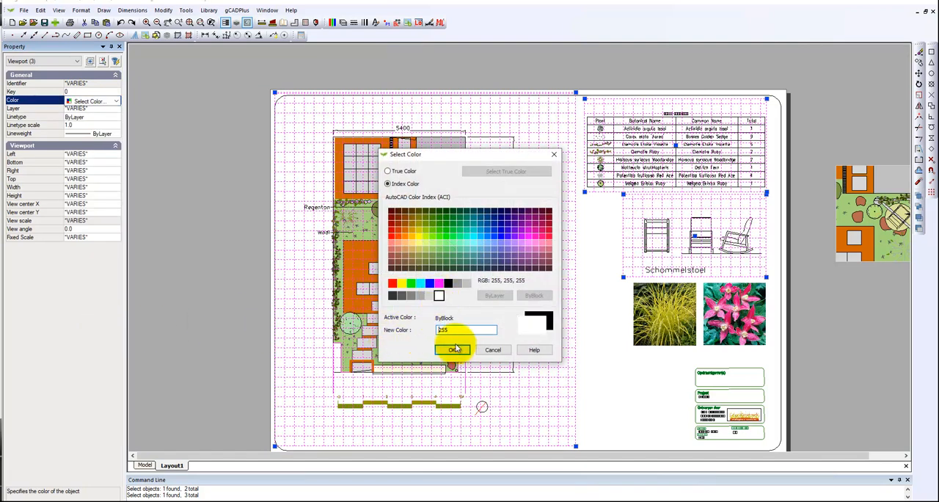
pyautogui.click(452, 351)
pyautogui.press('Escape')
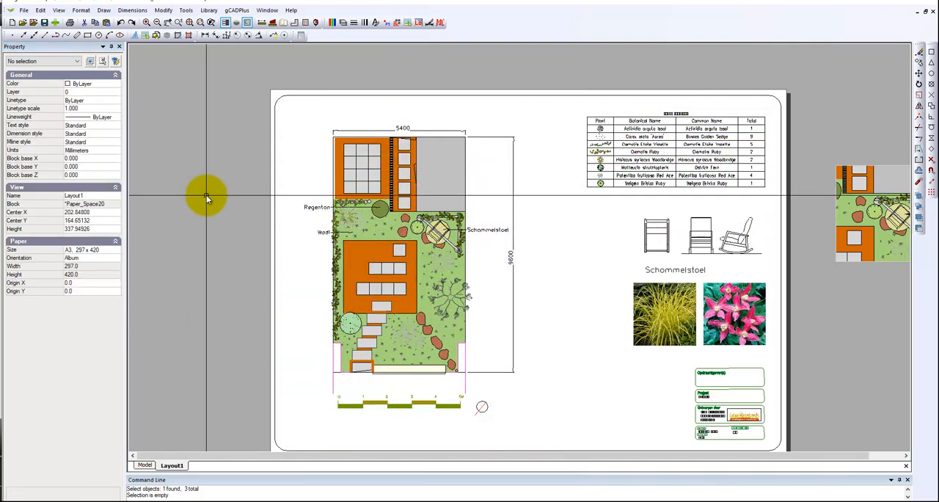
# Start a PDF export of the layout with a Window area at High level, framing the whole sheet without the viewport beside it.
pyautogui.moveTo(210, 195)
pyautogui.mouseDown(button='middle')
pyautogui.moveTo(203, 117)
pyautogui.moveTo(197, 146)
pyautogui.mouseUp(button='middle')
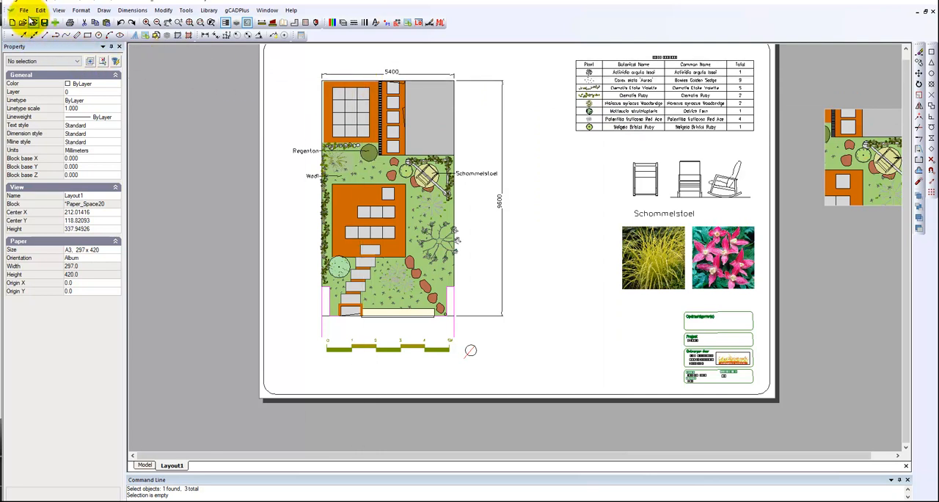
pyautogui.click(25, 11)
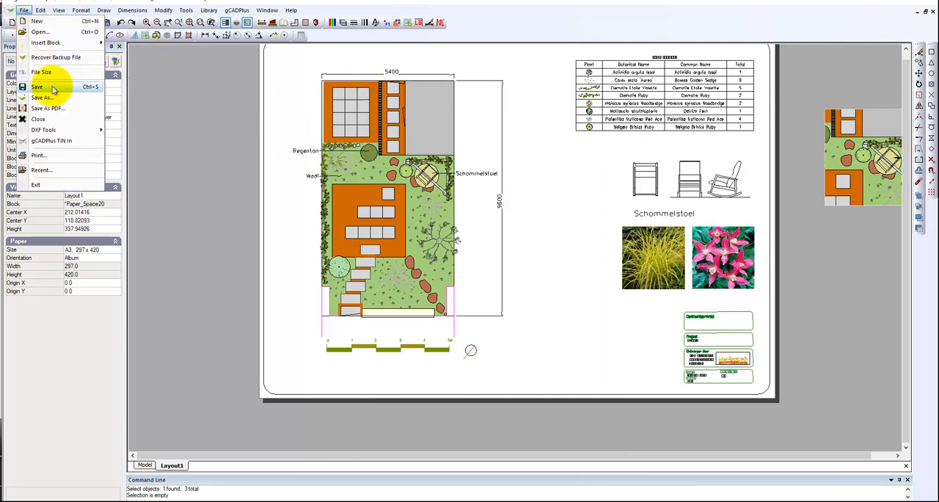
pyautogui.click(60, 111)
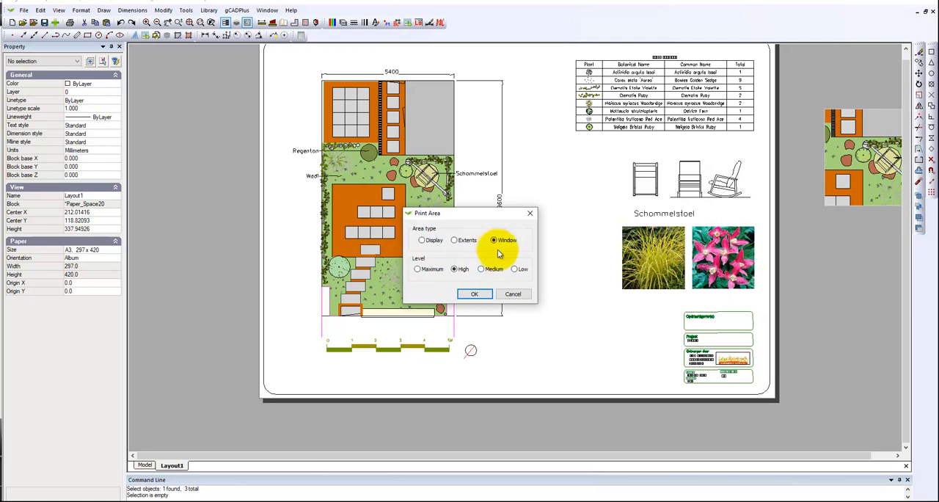
pyautogui.click(475, 296)
pyautogui.scroll(-2, 473, 296)
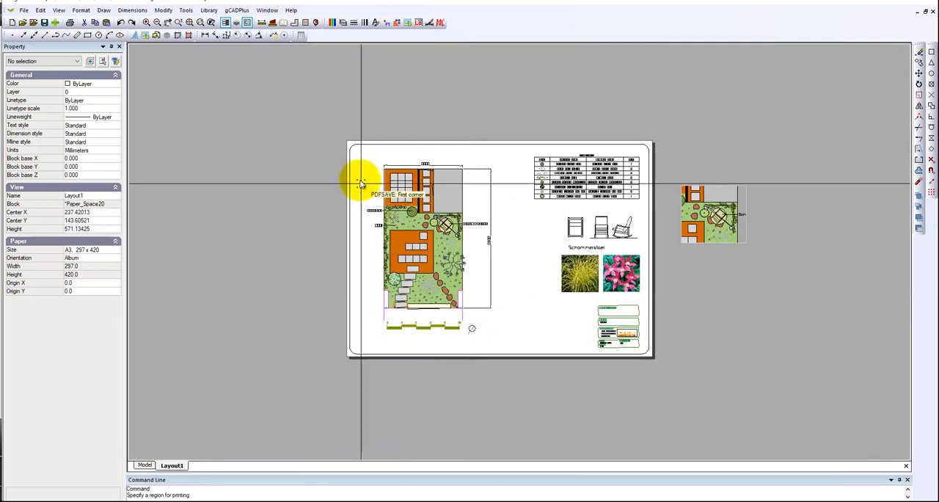
pyautogui.scroll(1, 358, 163)
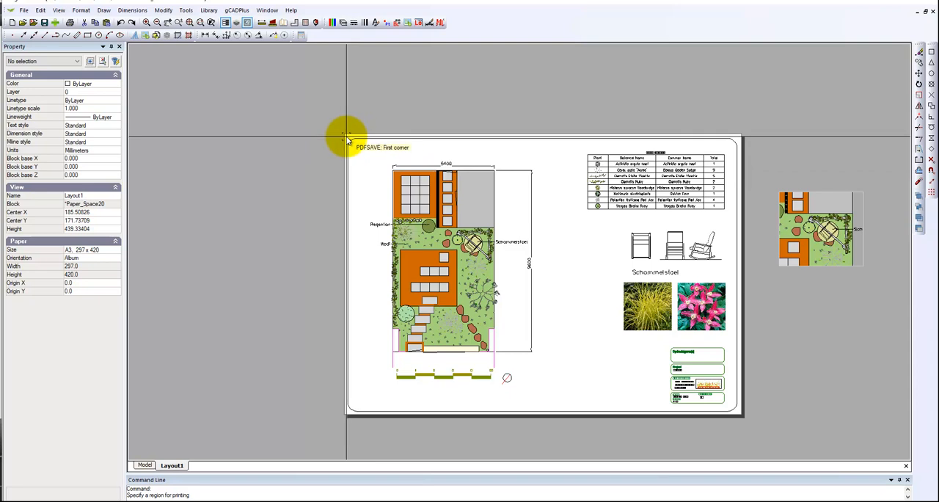
pyautogui.click(347, 137)
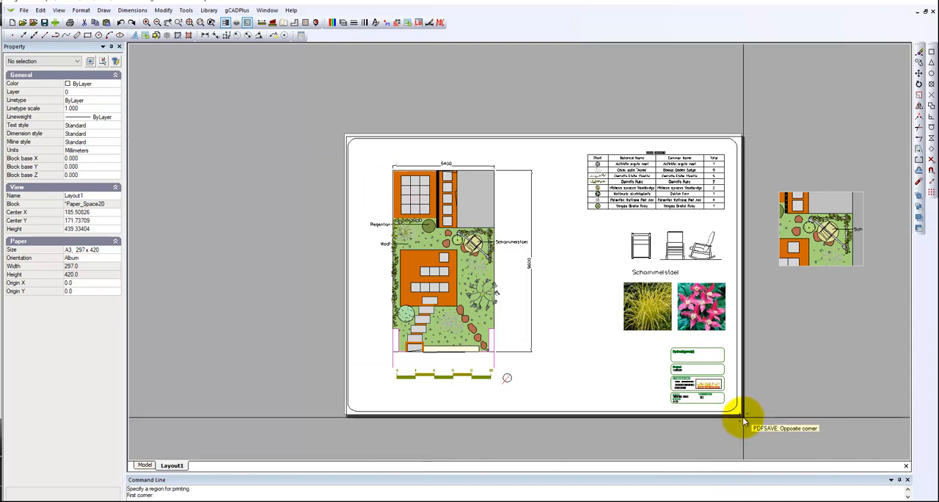
pyautogui.scroll(5, 745, 415)
pyautogui.click(732, 410)
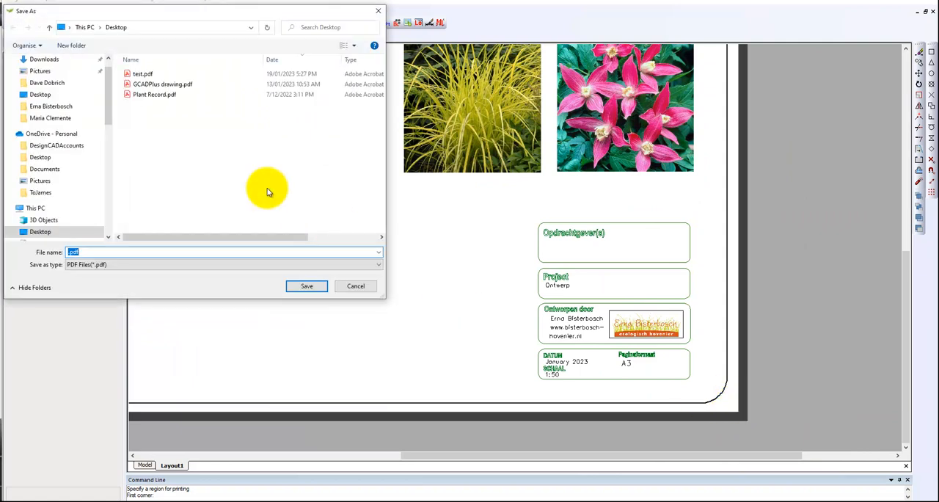
# Save the PDF to the Desktop as test.pdf, overwriting the existing file.
pyautogui.click(131, 73)
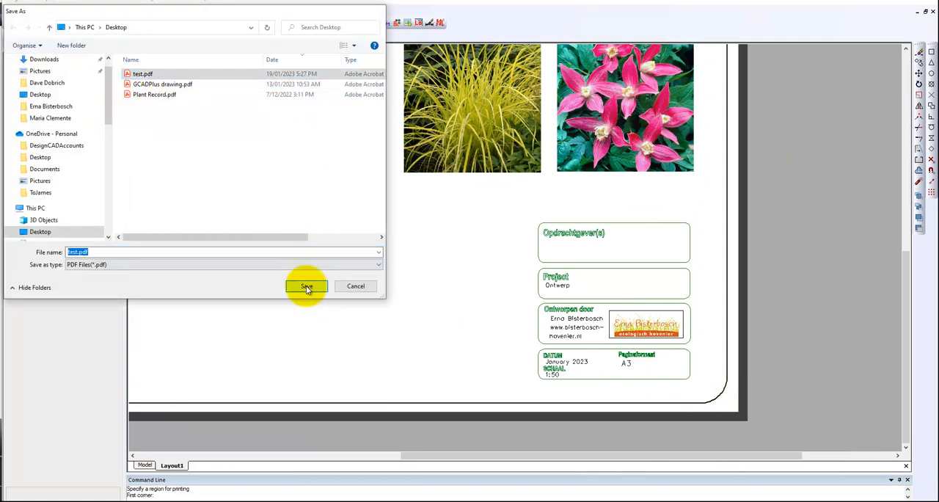
pyautogui.click(307, 287)
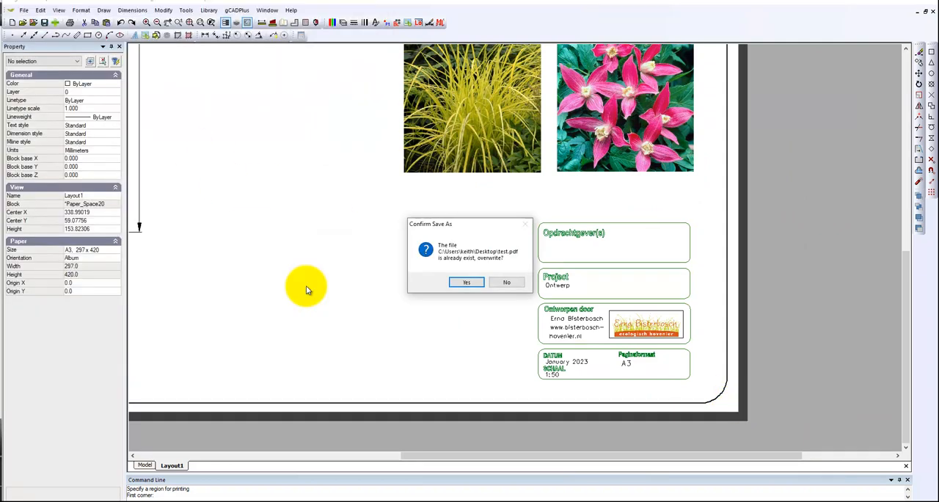
pyautogui.click(465, 284)
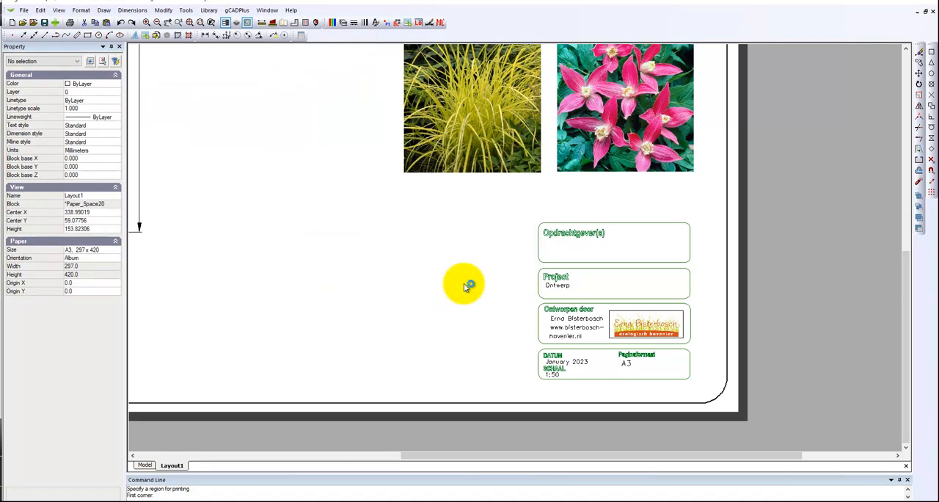